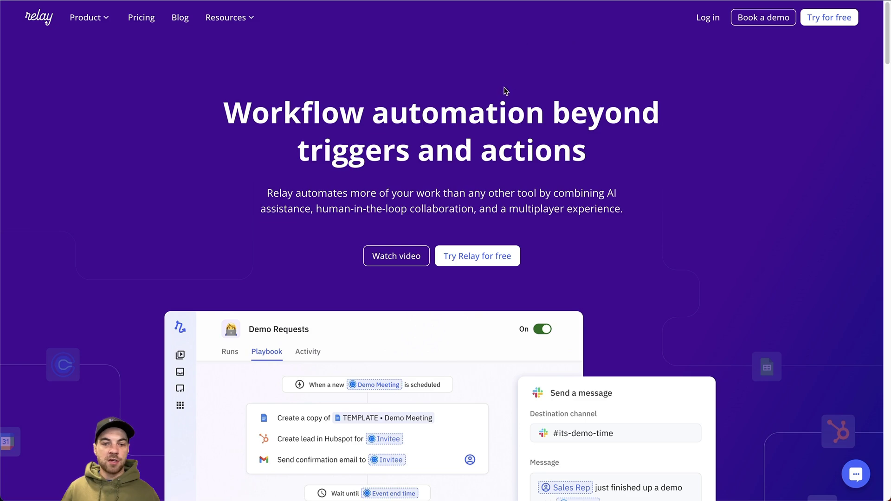
# Step: Scroll down the homepage features to the Zapier pricing comparison and back up
pyautogui.scroll(-15, 505, 93)
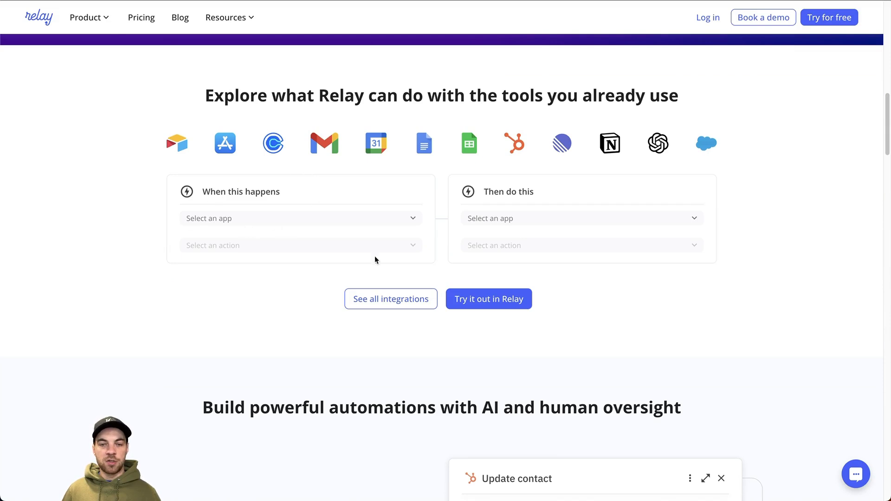
pyautogui.scroll(-7, 722, 228)
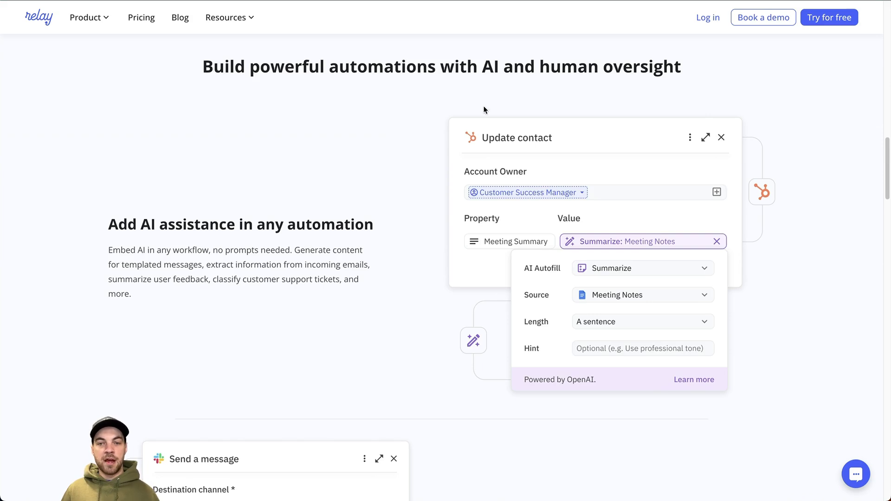
pyautogui.scroll(-3, 424, 132)
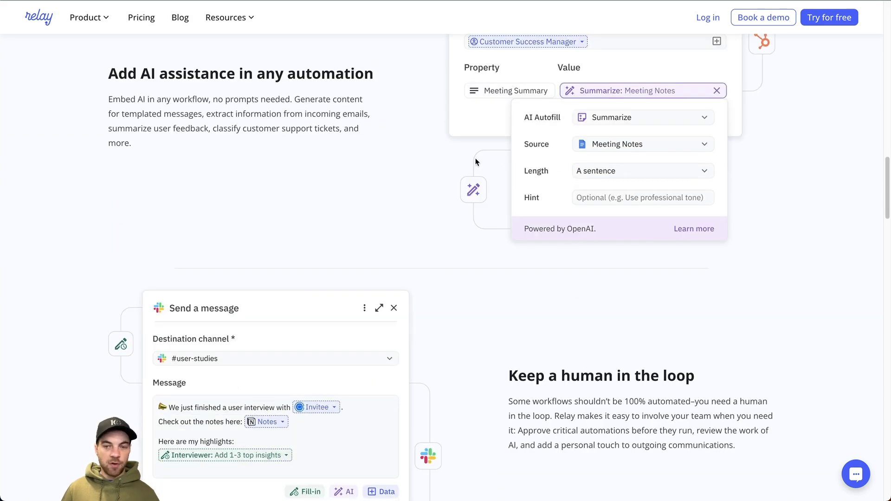
pyautogui.scroll(-8, 580, 137)
pyautogui.scroll(-7, 581, 137)
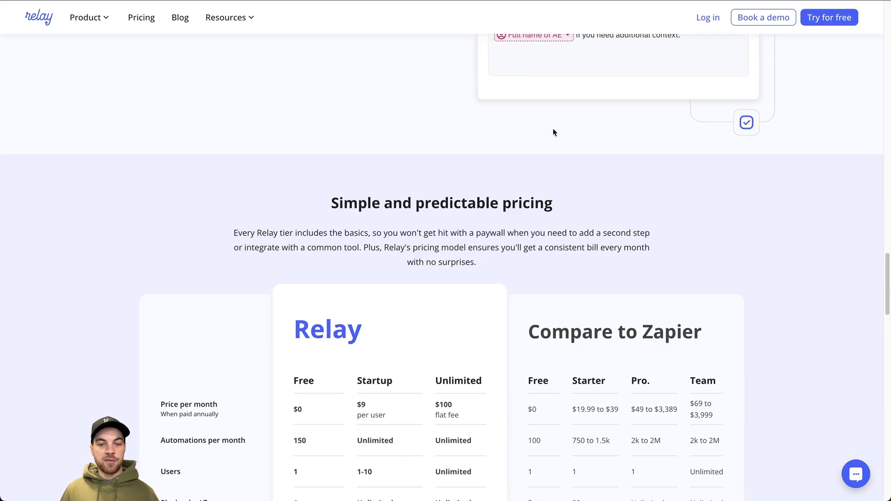
pyautogui.scroll(-1, 510, 118)
pyautogui.scroll(-2, 423, 113)
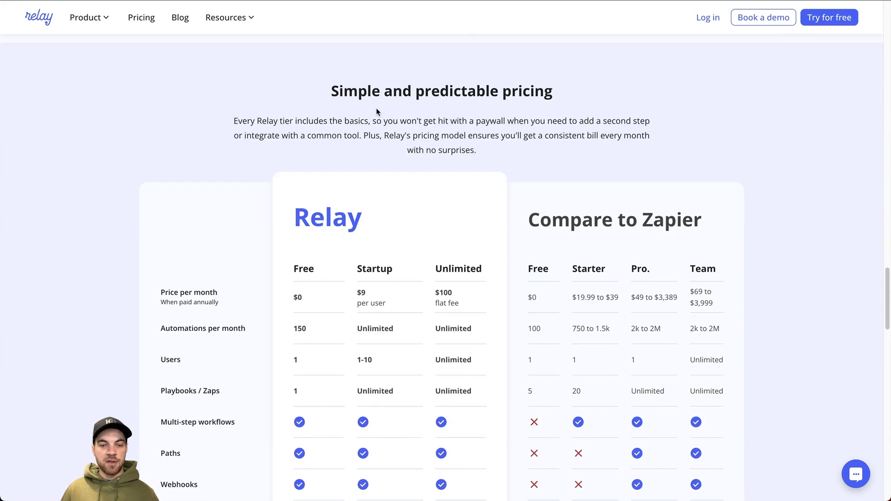
pyautogui.scroll(-1, 262, 110)
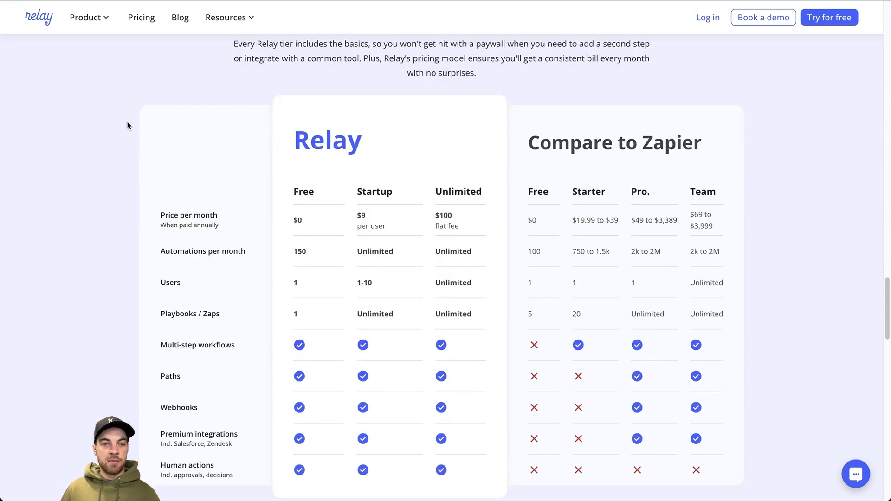
pyautogui.scroll(-1, 745, 207)
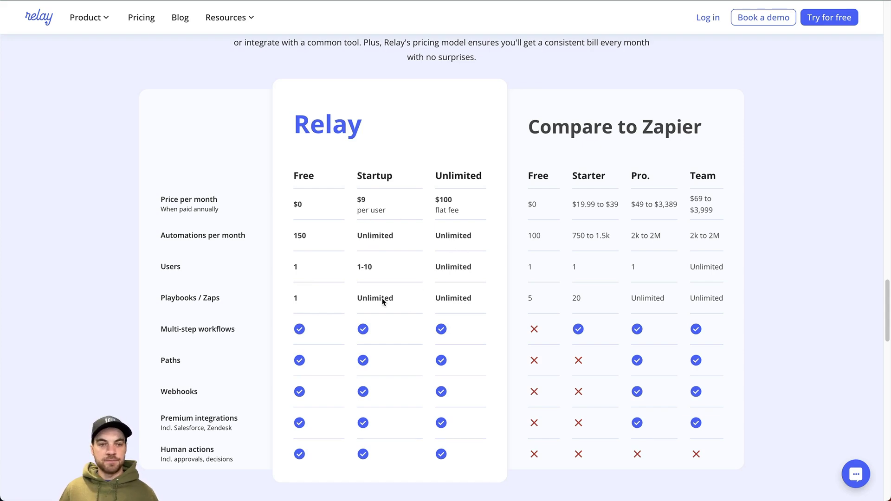
pyautogui.scroll(20, 382, 300)
# Step: Browse the Product and Resources menus on the way to the Help Center
pyautogui.click(98, 21)
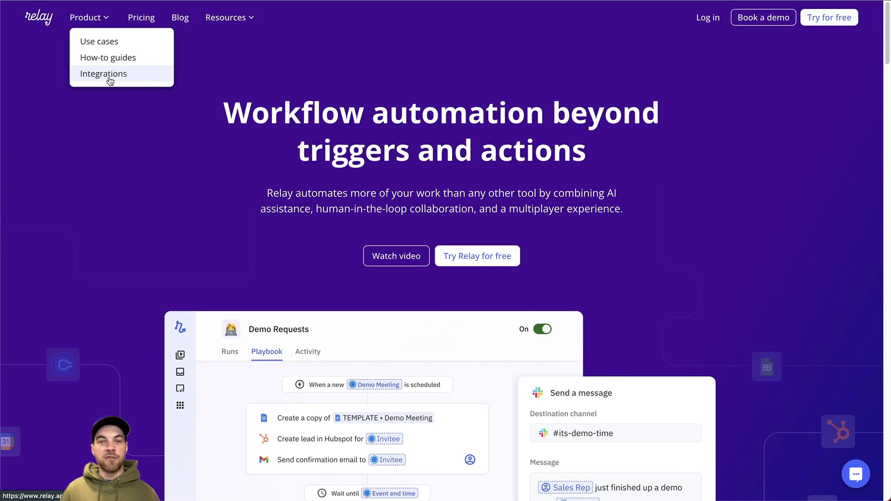
pyautogui.moveTo(239, 20)
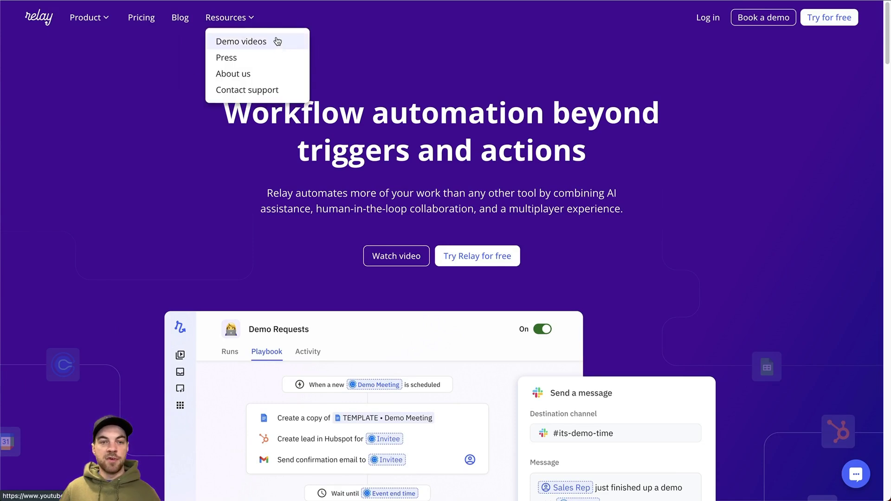
pyautogui.scroll(-2, 410, 77)
pyautogui.scroll(2, 496, 107)
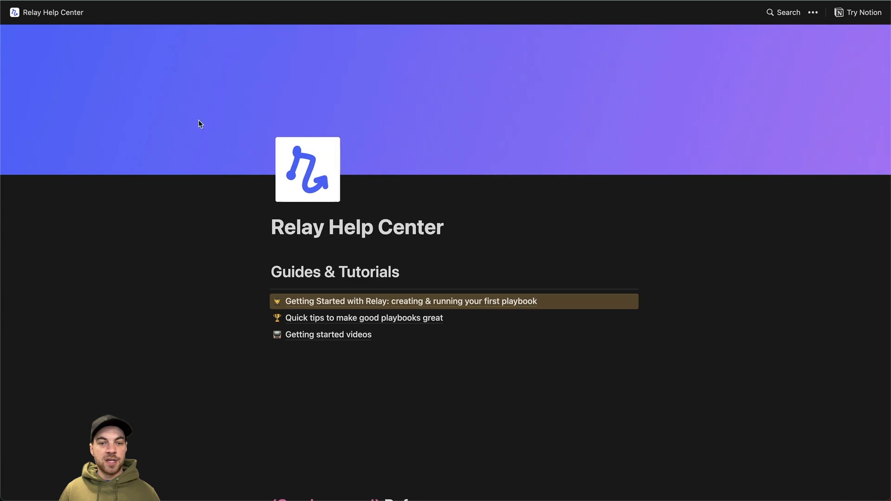
# Step: Skim the Help Center's Guides & Tutorials and reference topics, then scroll back up
pyautogui.scroll(-10, 158, 173)
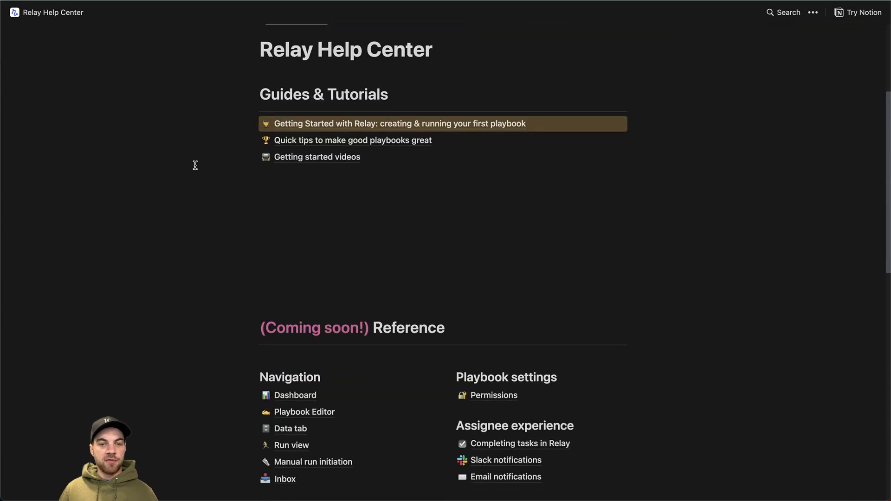
pyautogui.scroll(7, 253, 163)
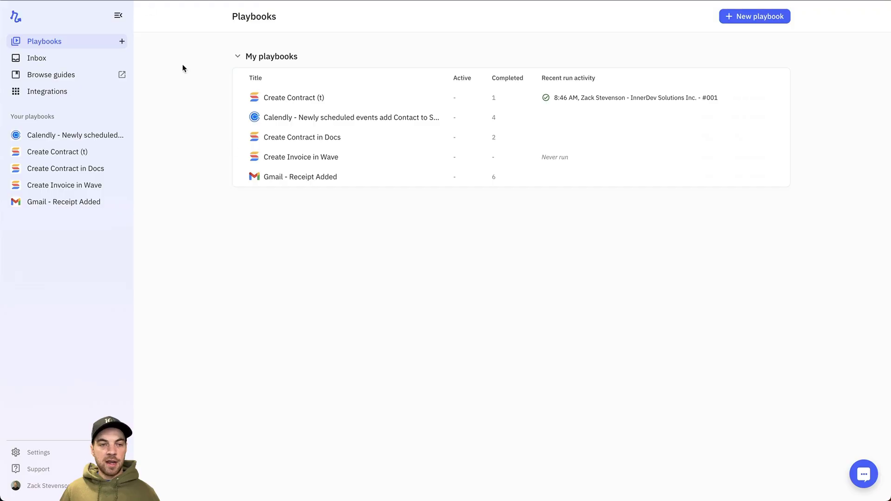
pyautogui.click(38, 453)
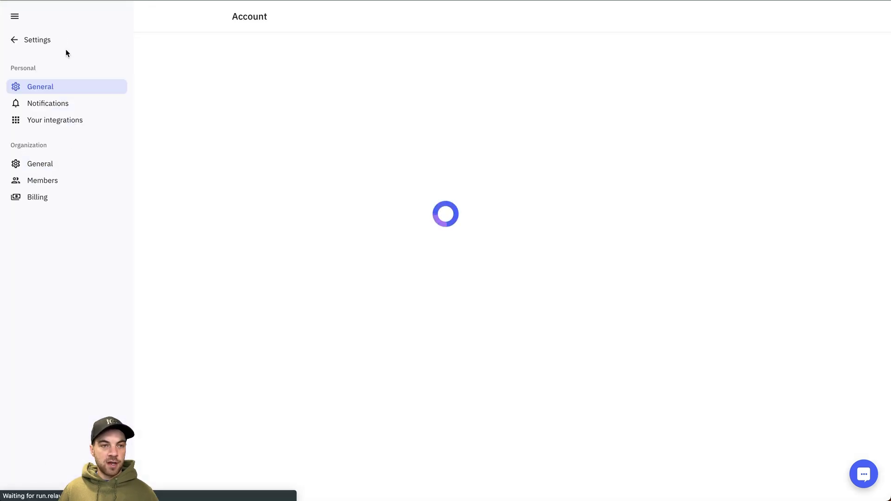
pyautogui.click(14, 39)
pyautogui.click(48, 473)
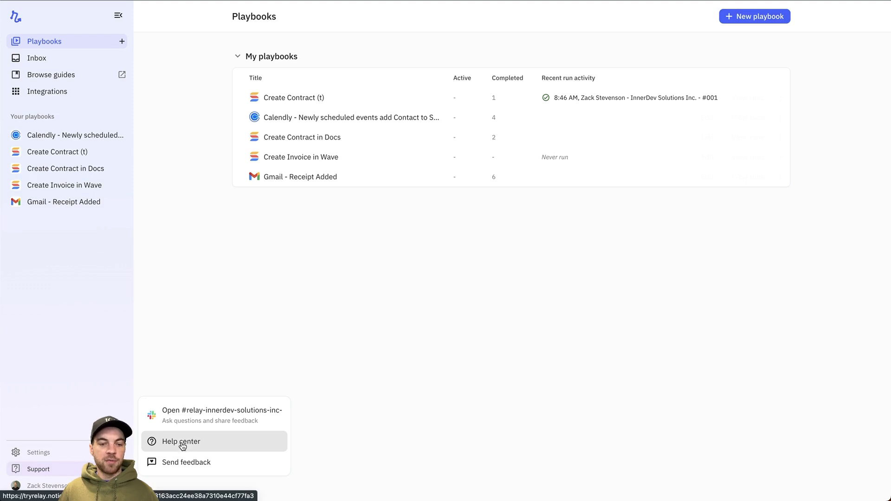
pyautogui.click(294, 282)
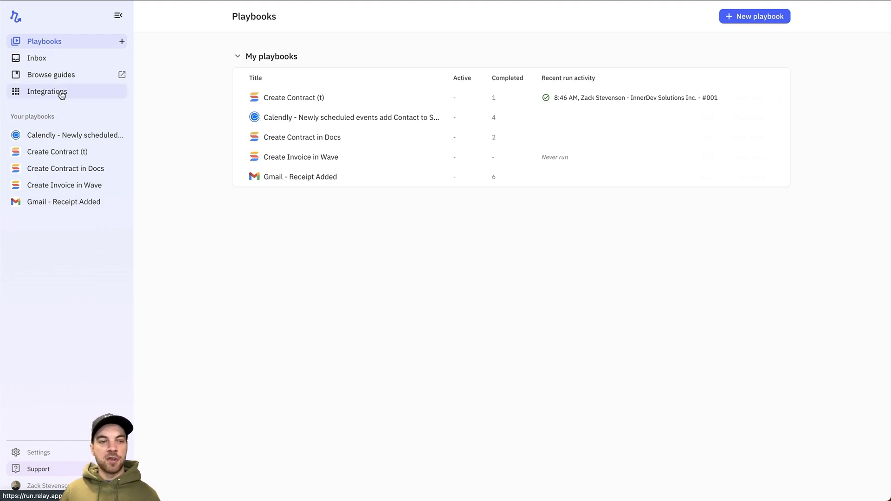
pyautogui.click(45, 59)
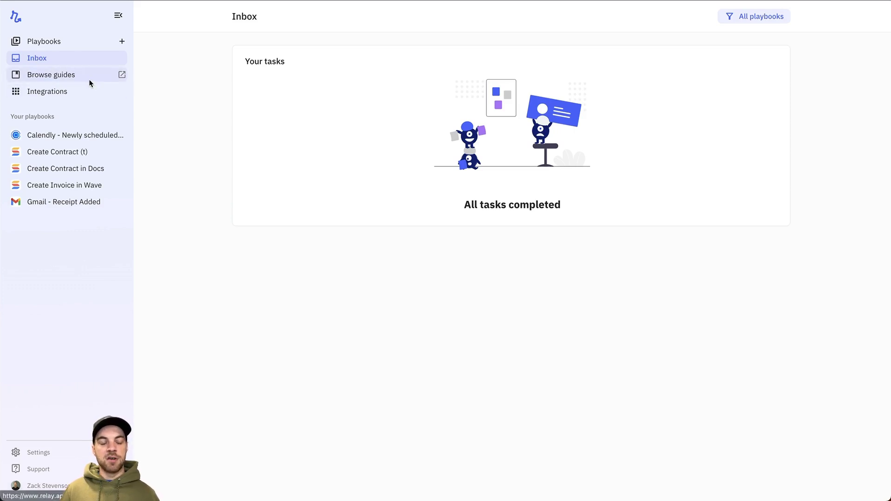
pyautogui.click(61, 96)
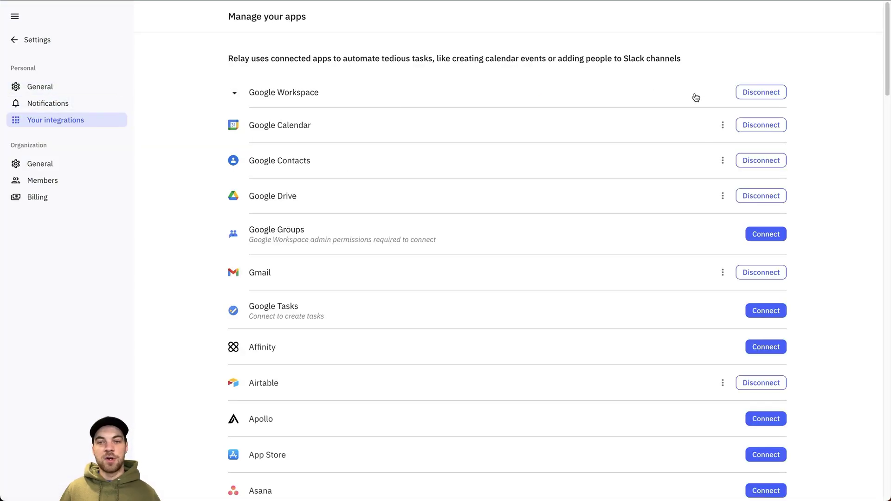
pyautogui.scroll(-1, 338, 94)
pyautogui.scroll(-15, 338, 94)
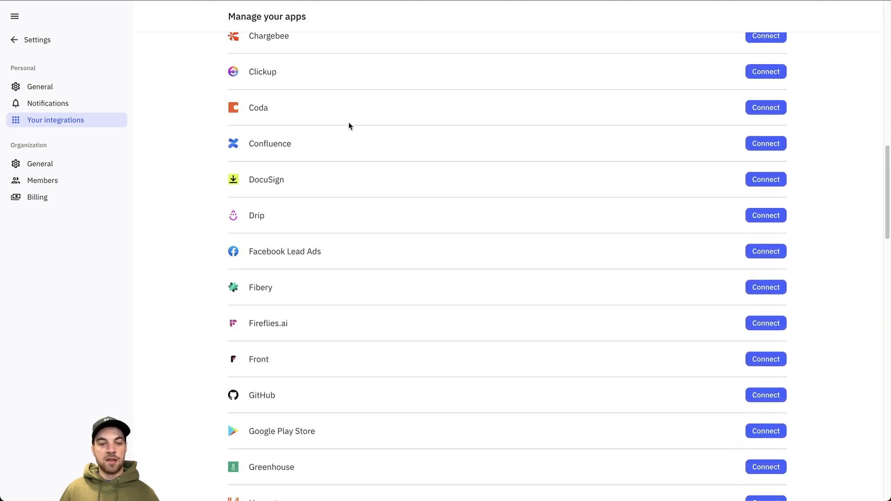
pyautogui.scroll(3, 204, 246)
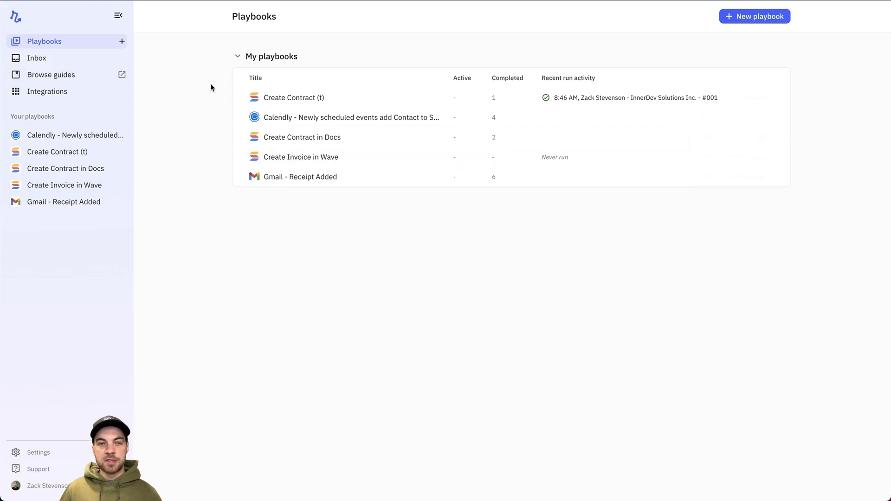
pyautogui.click(328, 98)
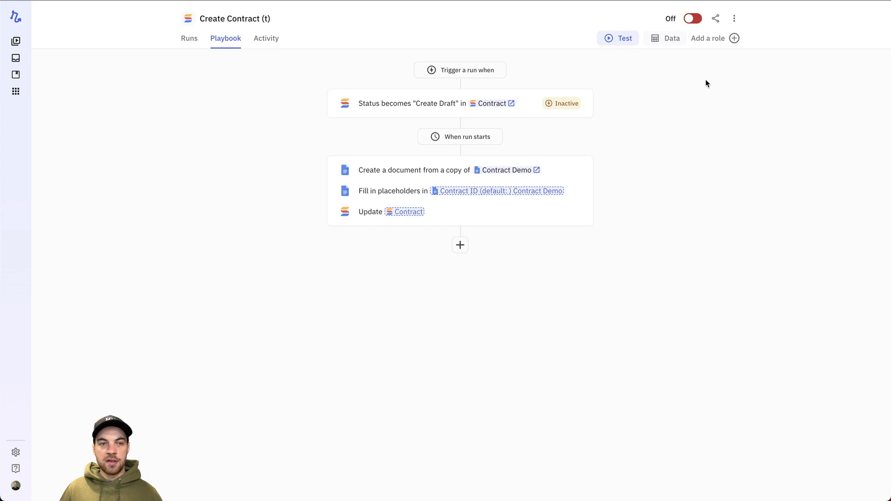
pyautogui.click(188, 39)
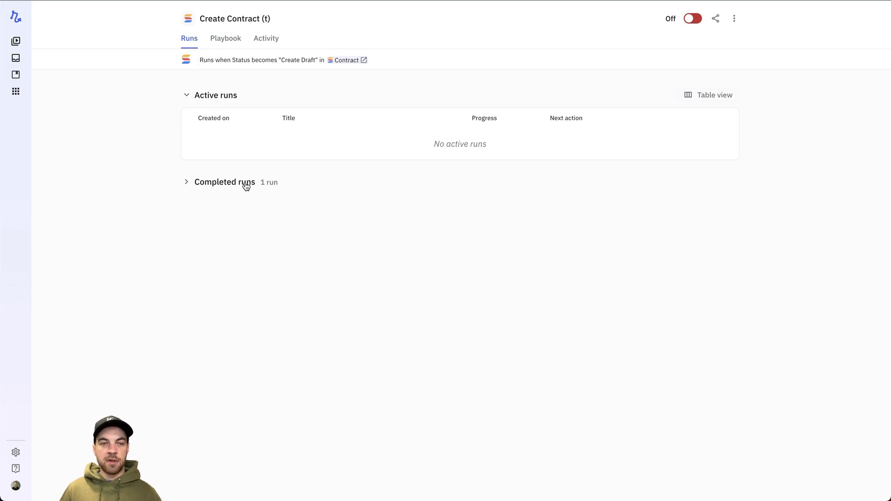
pyautogui.click(222, 46)
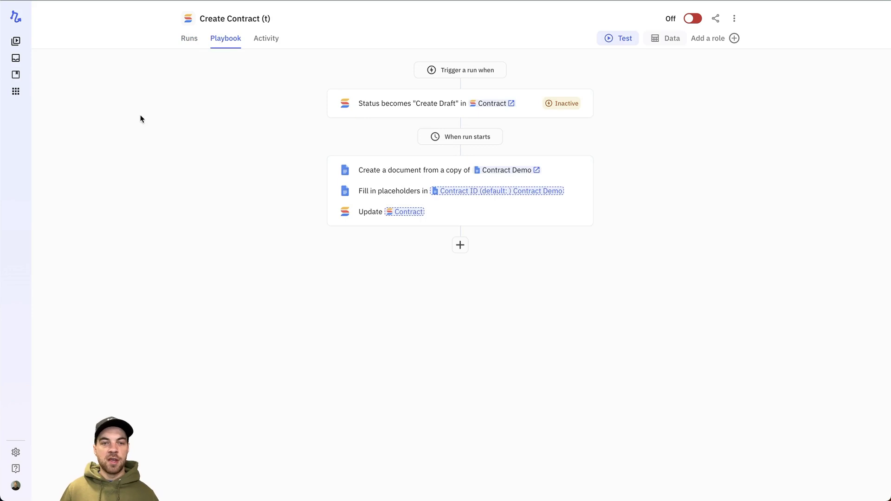
pyautogui.click(273, 40)
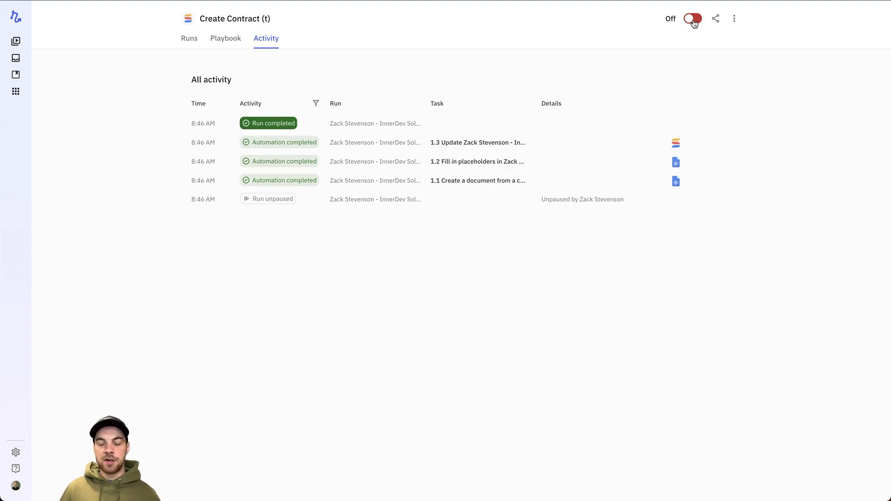
pyautogui.click(225, 40)
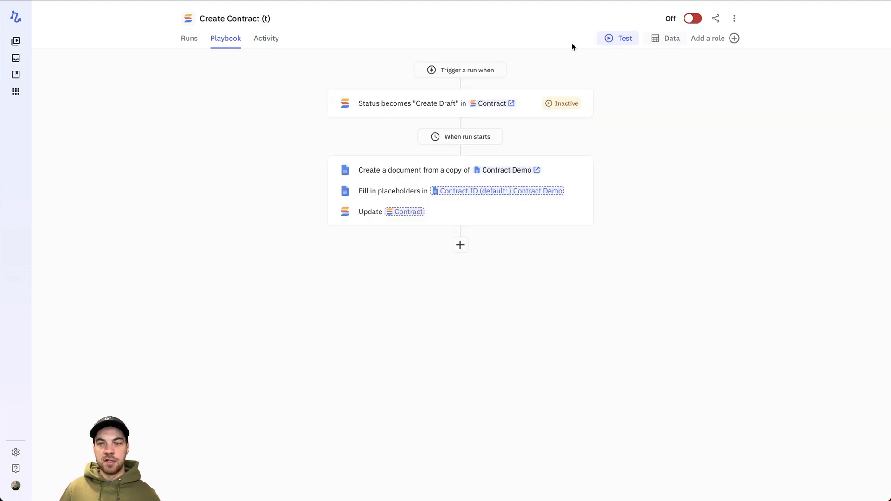
pyautogui.click(716, 20)
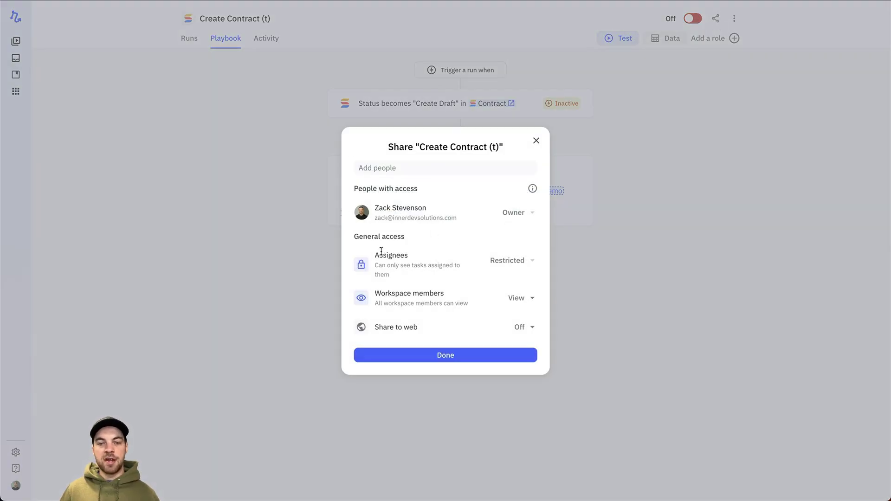
pyautogui.click(536, 141)
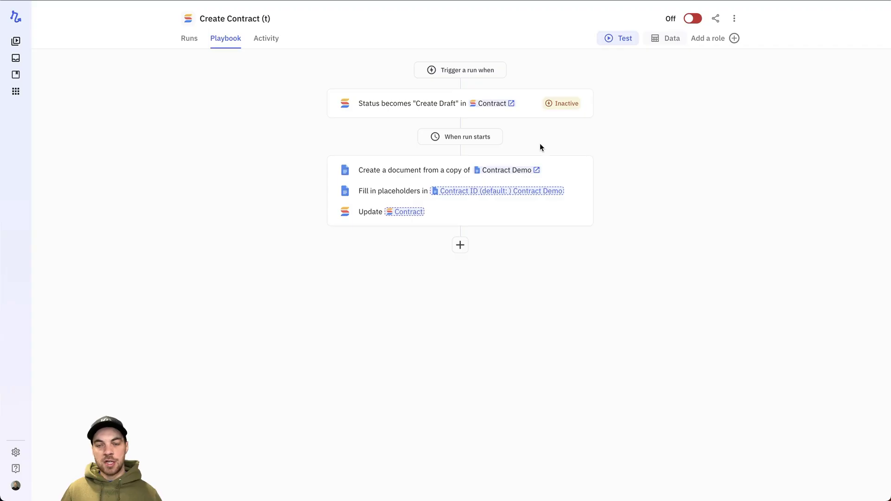
pyautogui.click(734, 21)
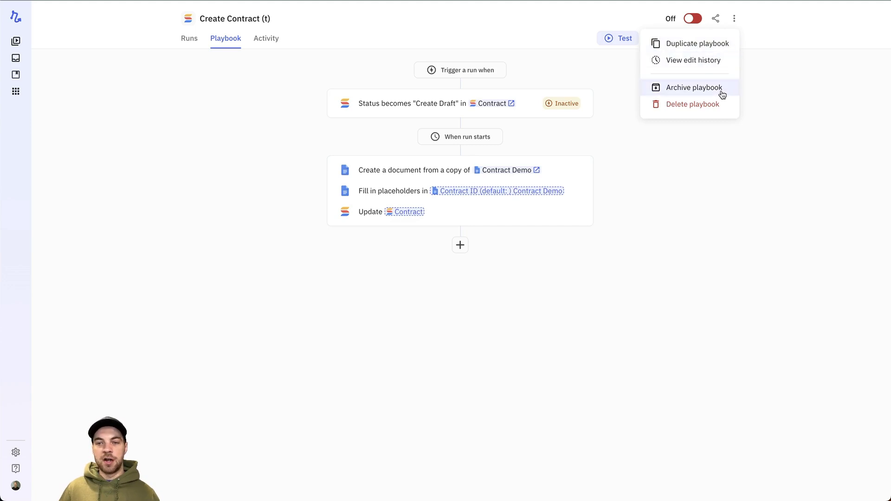
pyautogui.click(746, 145)
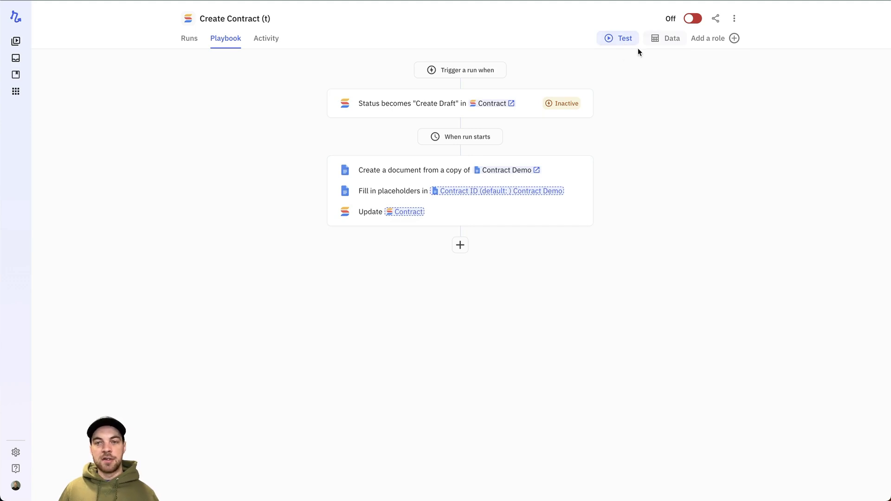
pyautogui.click(669, 41)
pyautogui.moveTo(506, 138)
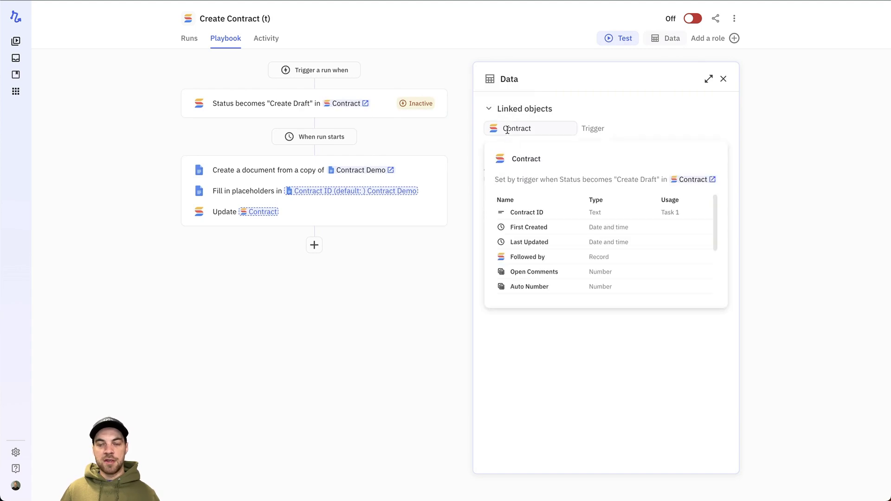
pyautogui.press('Escape')
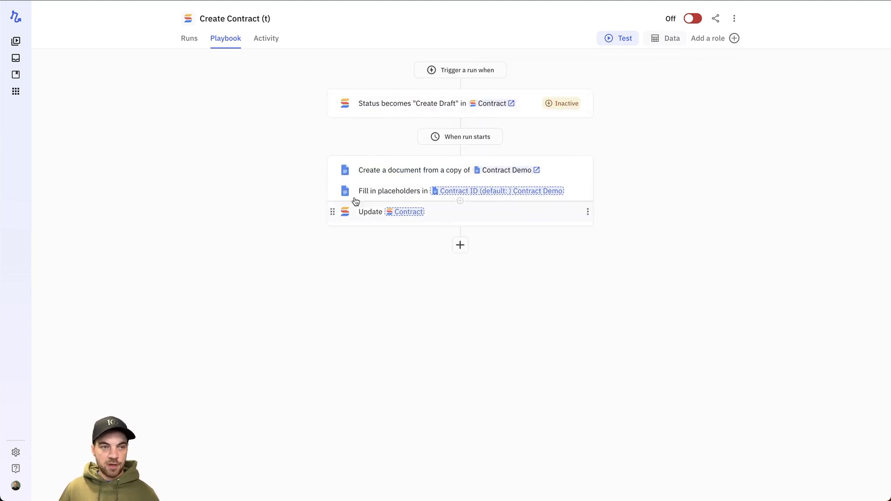
# Step: Add a blank playbook from the sidebar and title it 'Demo Create Contract'
pyautogui.click(16, 17)
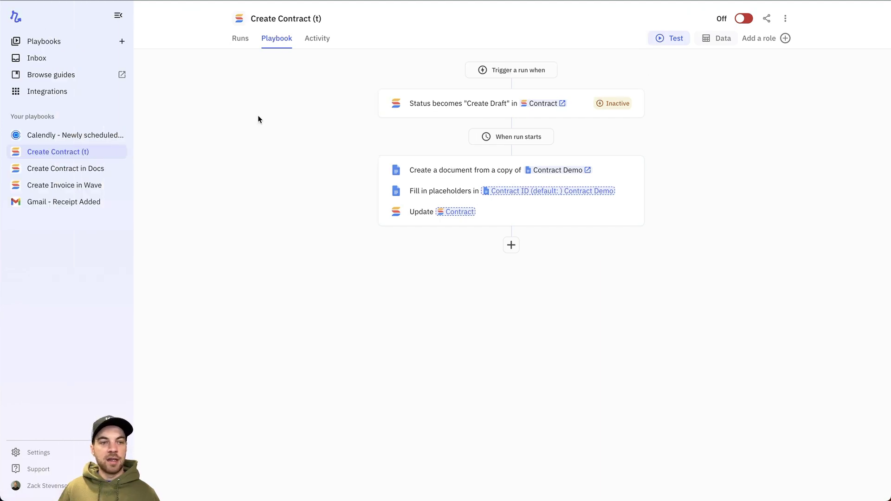
pyautogui.click(122, 43)
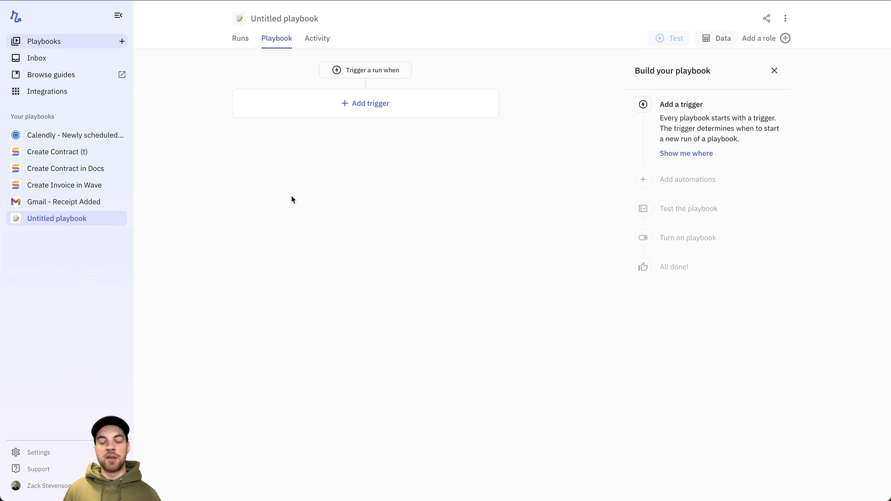
pyautogui.click(292, 21)
pyautogui.write('Demo C')
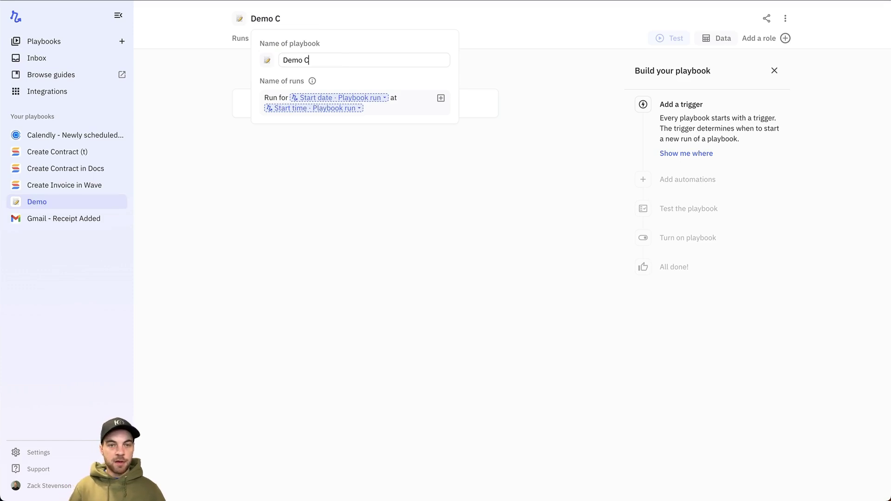
pyautogui.write('reate Contract')
pyautogui.click(323, 275)
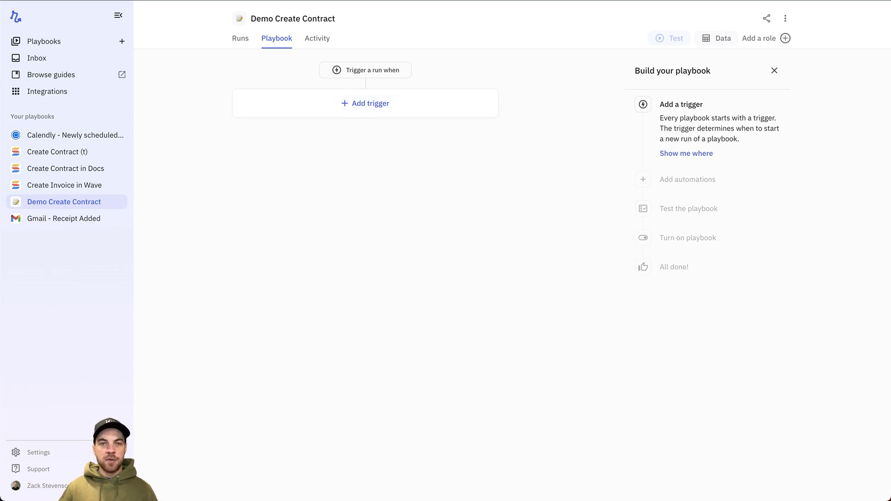
pyautogui.hotkey('ctrl', 'Tab')
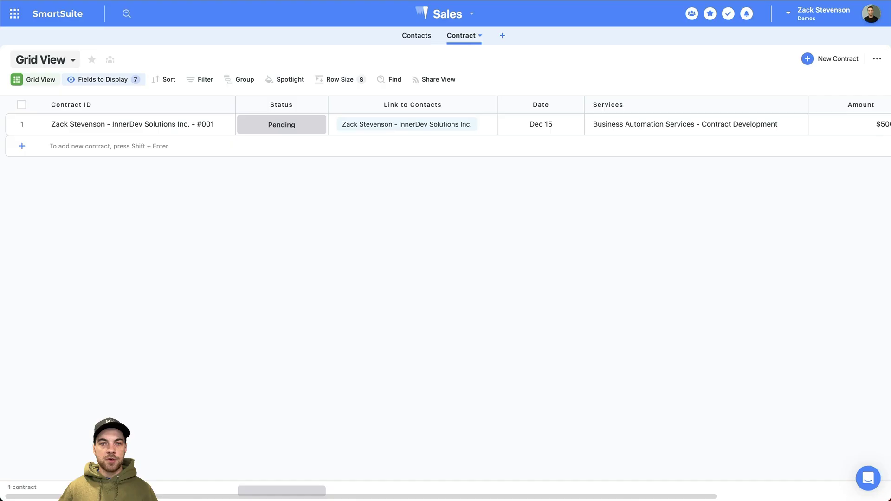
# Step: Glance at Contacts, then widen the Contract table's Date and Contract Link (Docs) columns
pyautogui.click(416, 35)
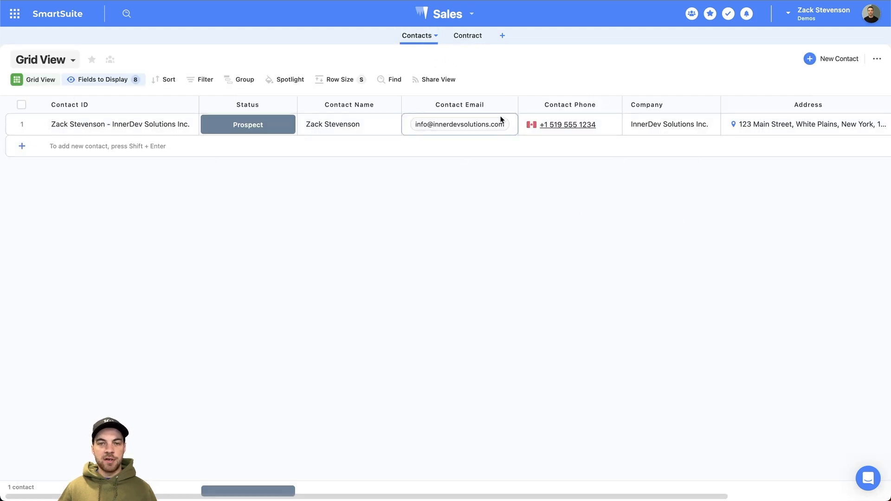
pyautogui.click(464, 36)
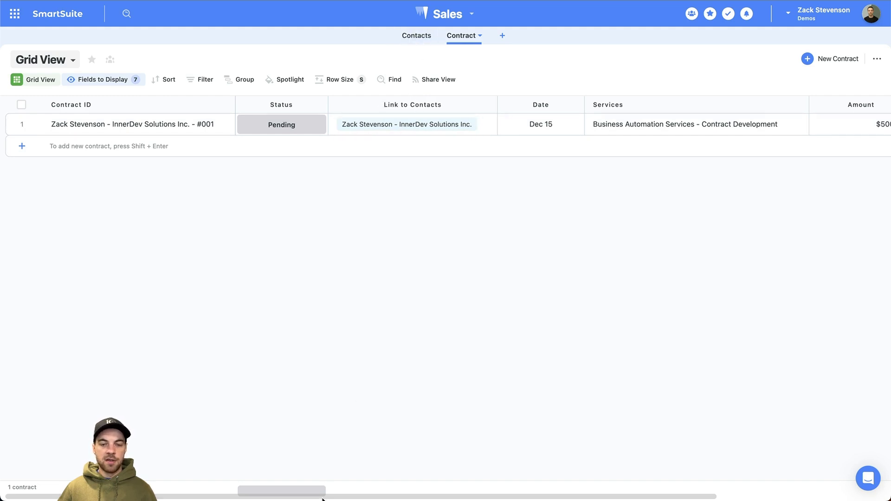
pyautogui.hscroll(5, 344, 496)
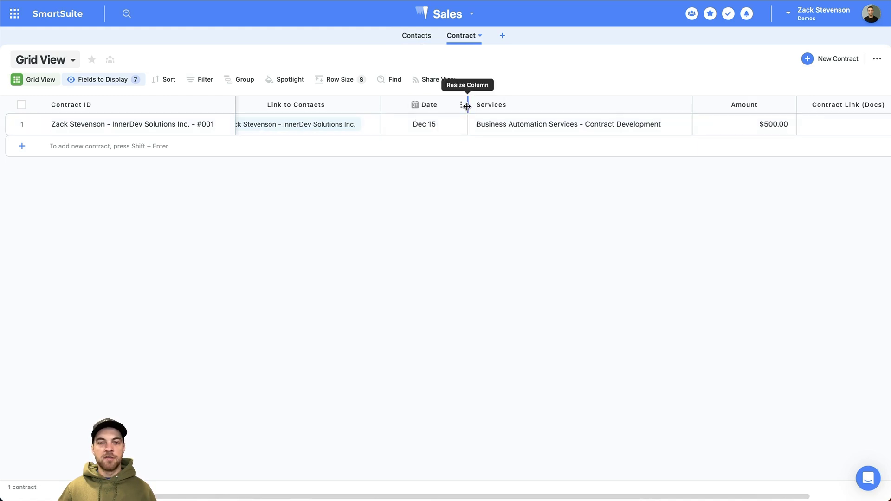
pyautogui.moveTo(467, 106); pyautogui.dragTo(480, 106)
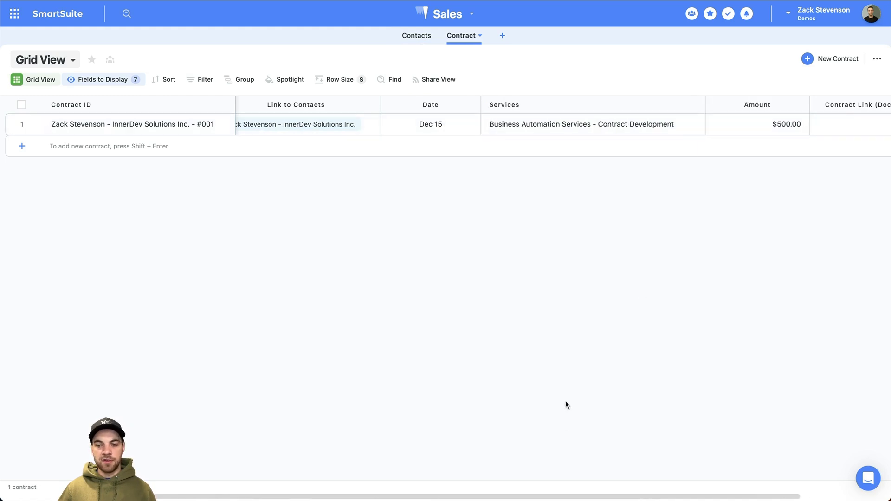
pyautogui.hscroll(5, 598, 496)
pyautogui.click(768, 130)
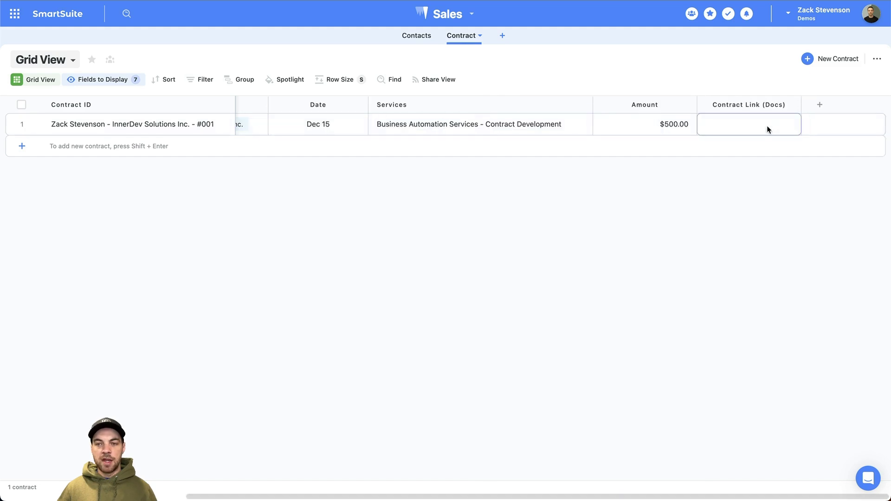
pyautogui.moveTo(801, 104); pyautogui.dragTo(882, 103)
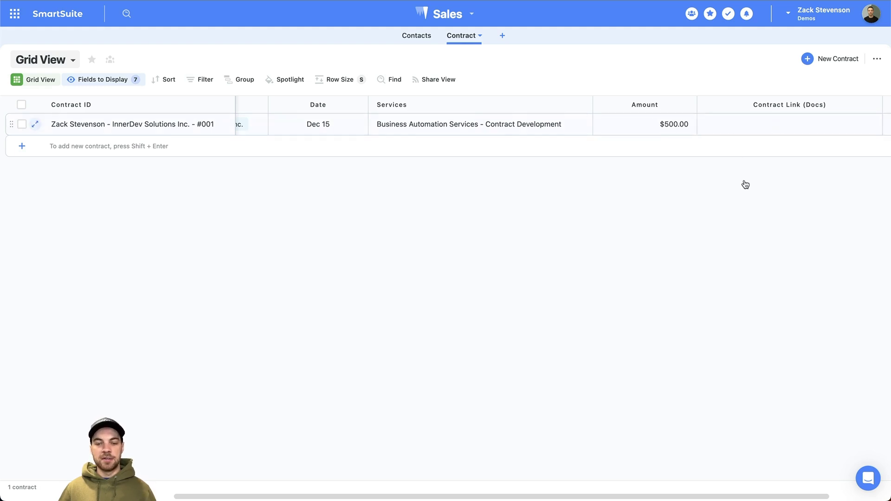
pyautogui.hscroll(-5, 744, 183)
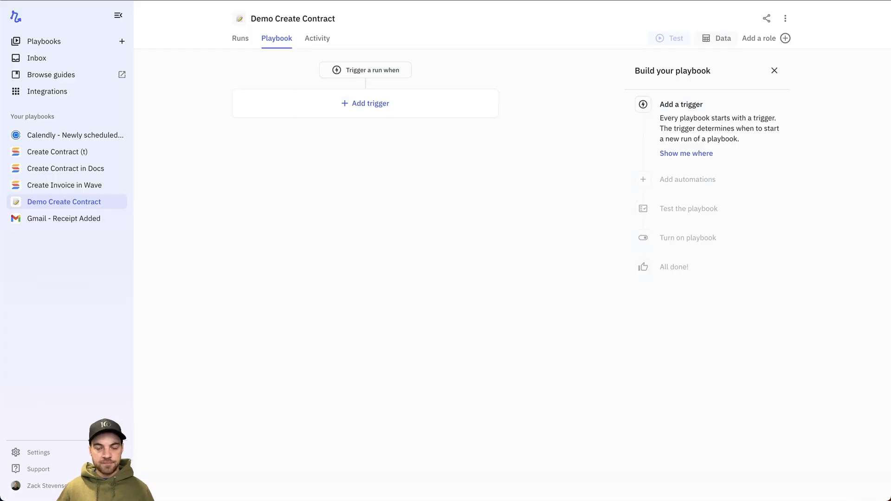
pyautogui.click(359, 104)
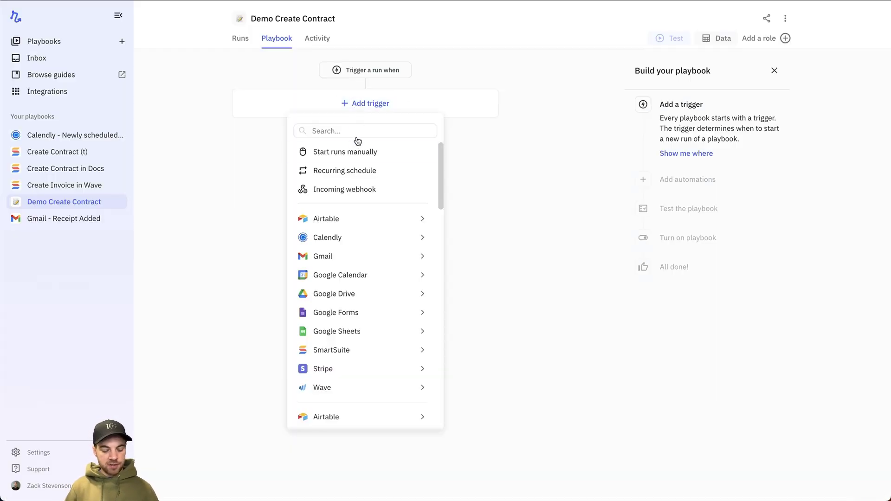
# Step: Trigger on a SmartSuite 'Record changed' event in the Sales > Contract table
pyautogui.write('sma')
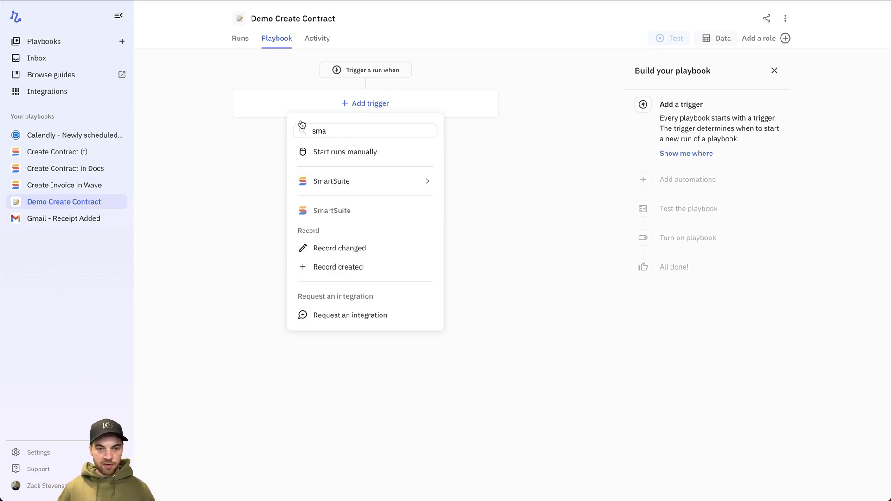
pyautogui.moveTo(342, 181)
pyautogui.click(507, 202)
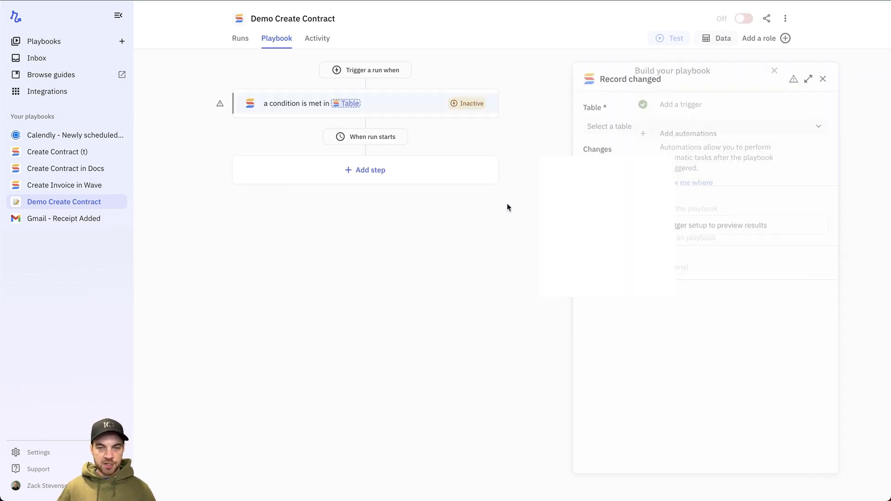
pyautogui.click(580, 129)
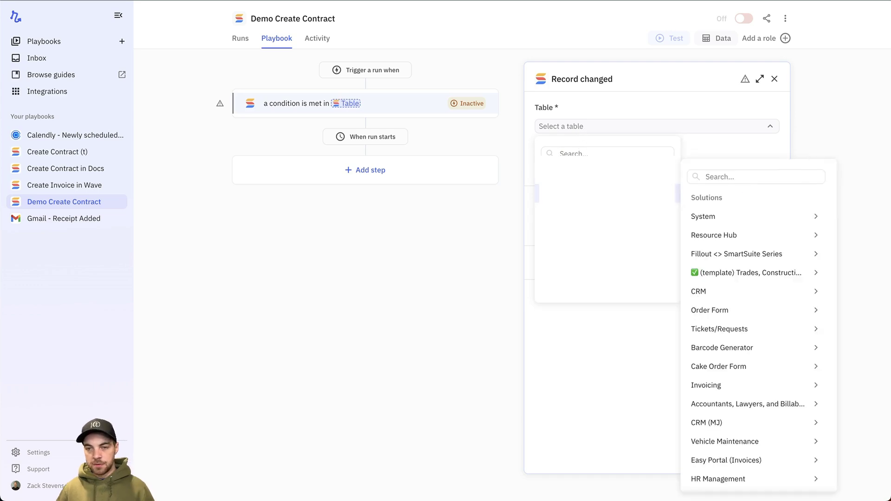
pyautogui.scroll(-3, 737, 314)
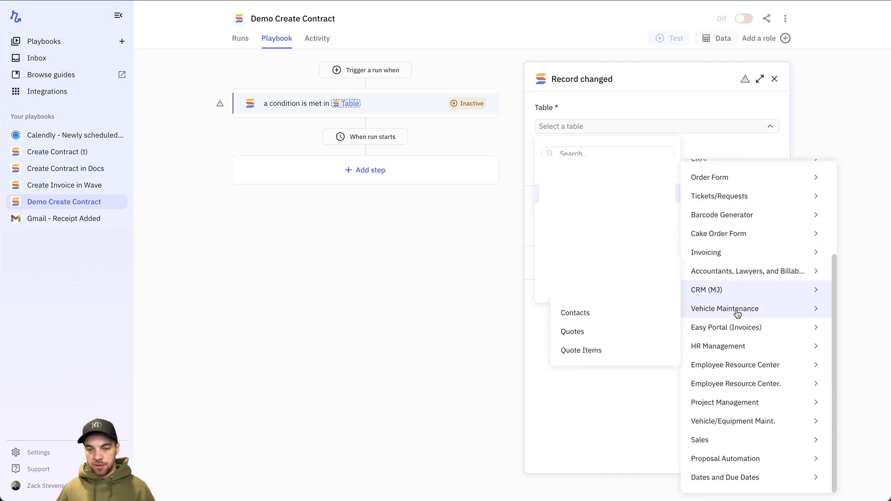
pyautogui.moveTo(747, 446)
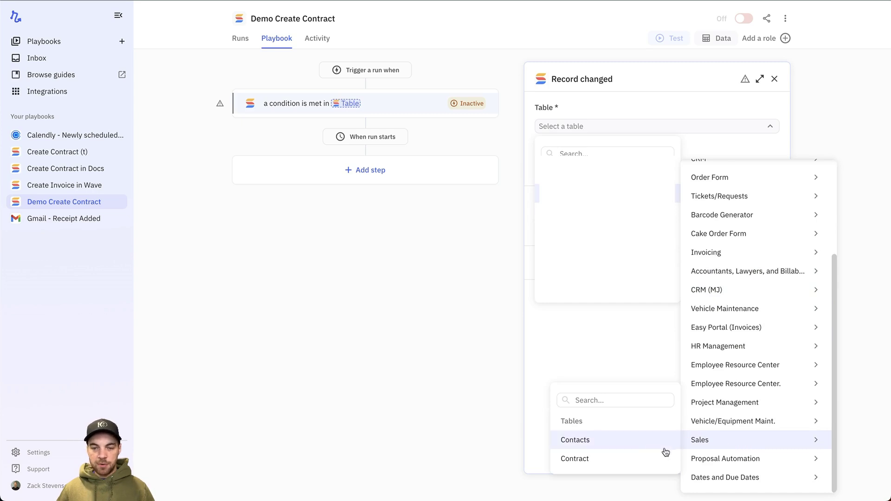
pyautogui.click(597, 462)
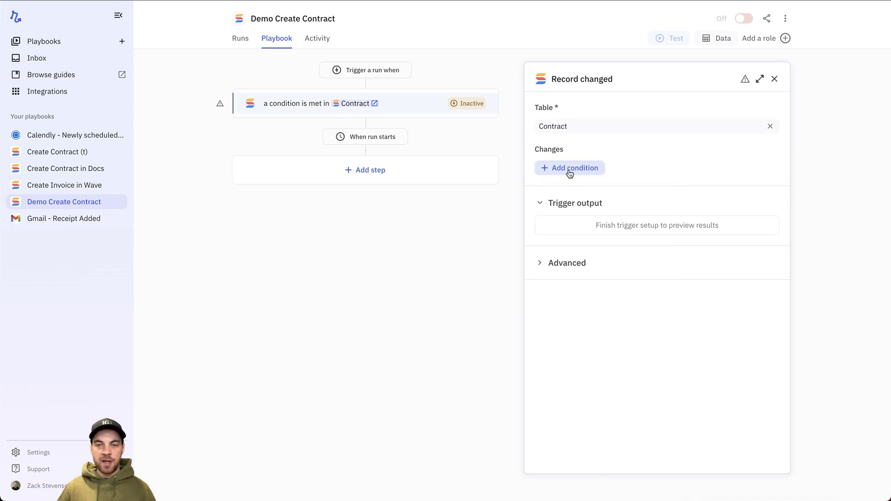
# Step: Add a trigger condition: Status becomes Create Draft
pyautogui.click(585, 173)
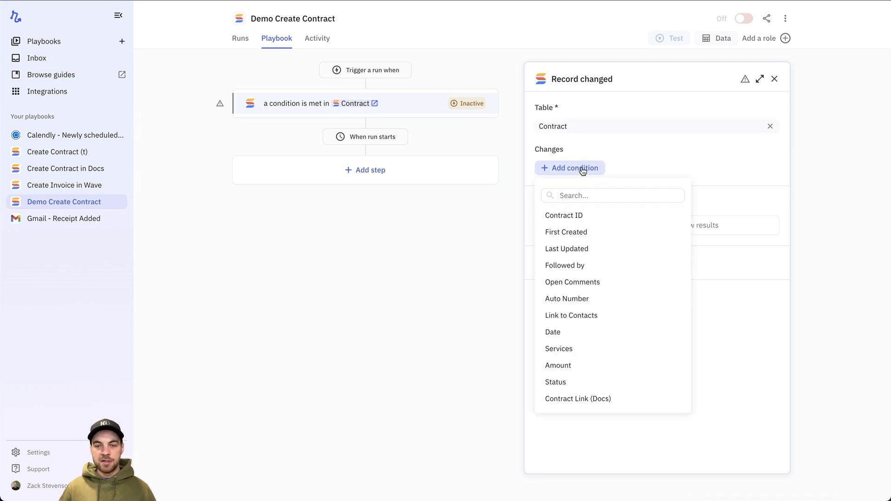
pyautogui.click(570, 383)
pyautogui.click(651, 188)
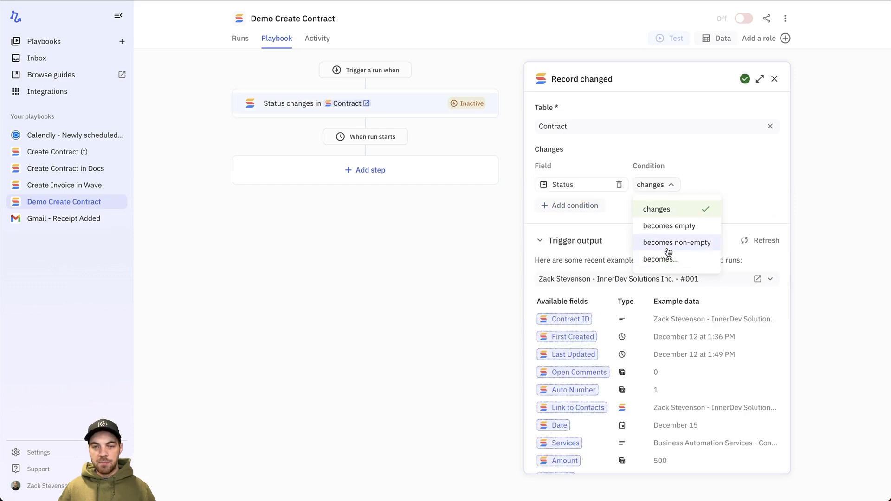
pyautogui.click(663, 259)
pyautogui.click(735, 185)
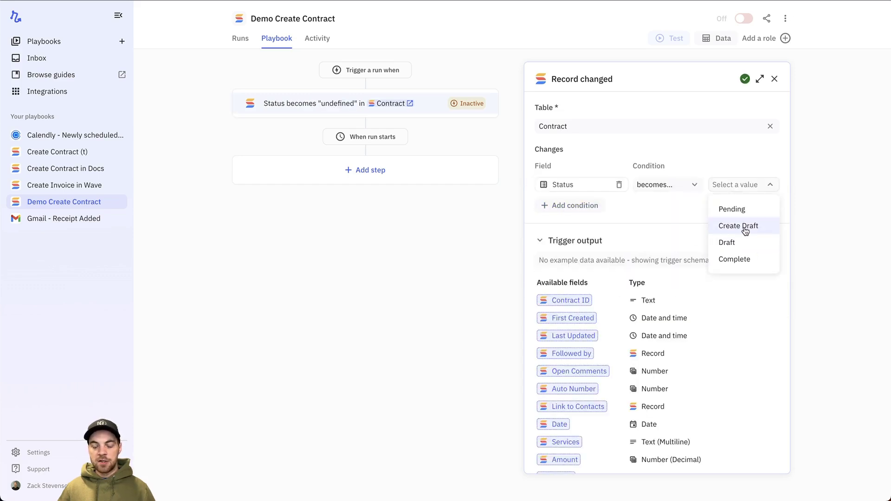
pyautogui.click(744, 228)
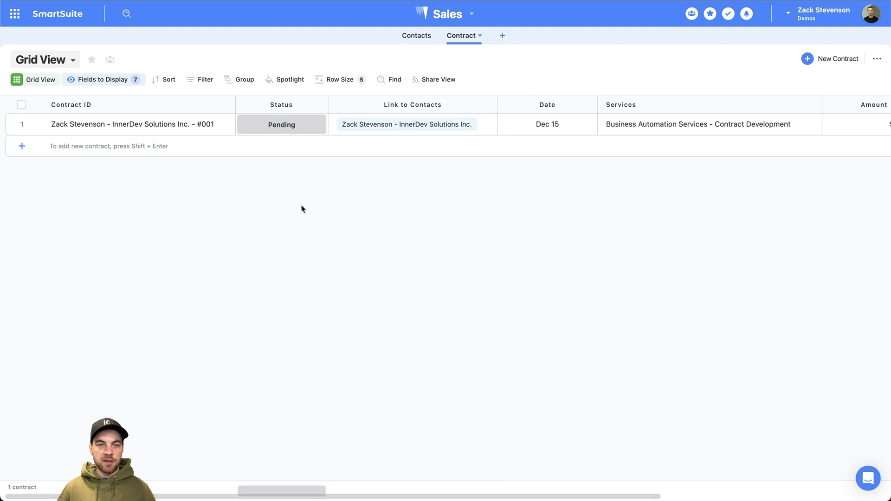
# Step: Switch the lone contract's Status from Pending to Create Draft
pyautogui.click(318, 124)
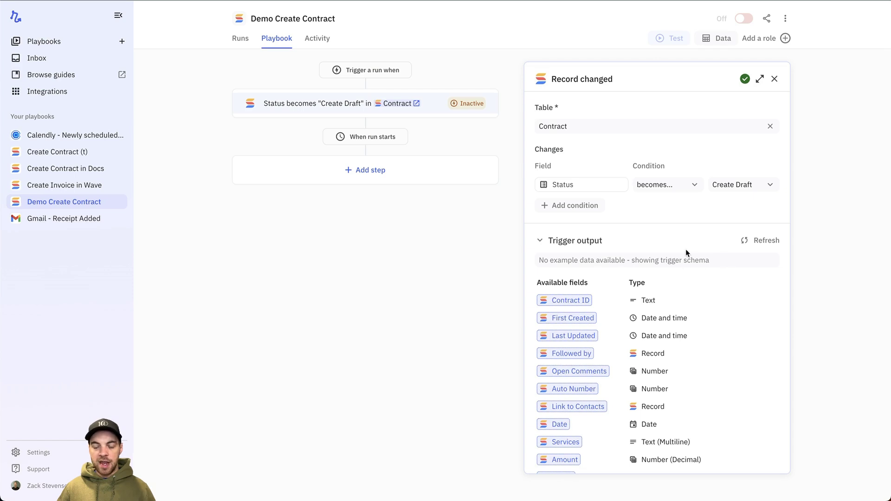
pyautogui.scroll(-1, 682, 255)
pyautogui.scroll(1, 676, 257)
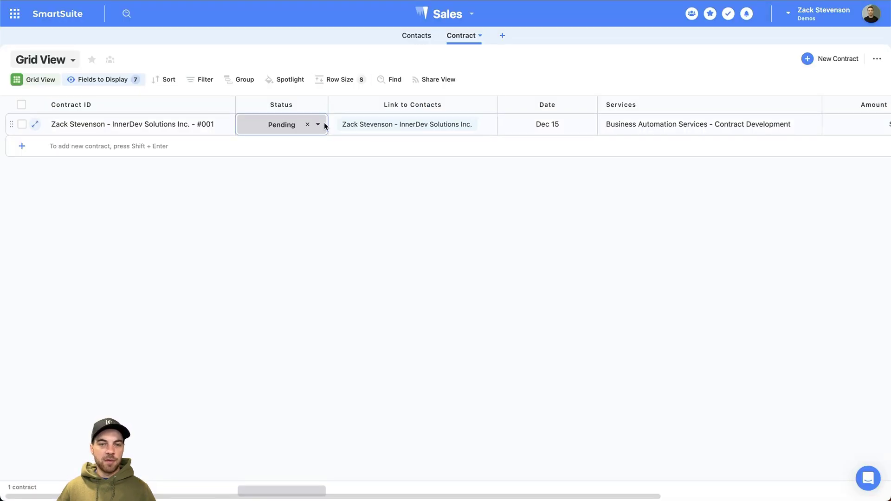
pyautogui.click(320, 126)
pyautogui.click(303, 178)
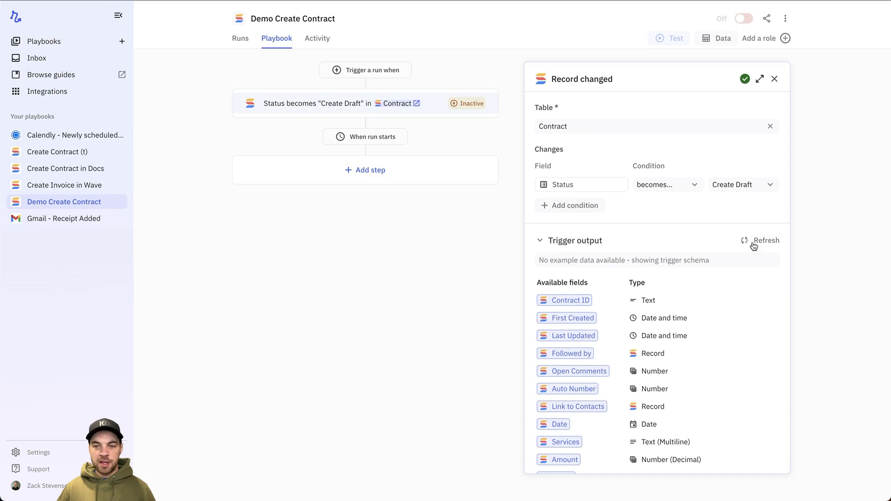
# Step: Refresh the trigger's example records and add a Google Docs 'Copy a document' step
pyautogui.click(753, 242)
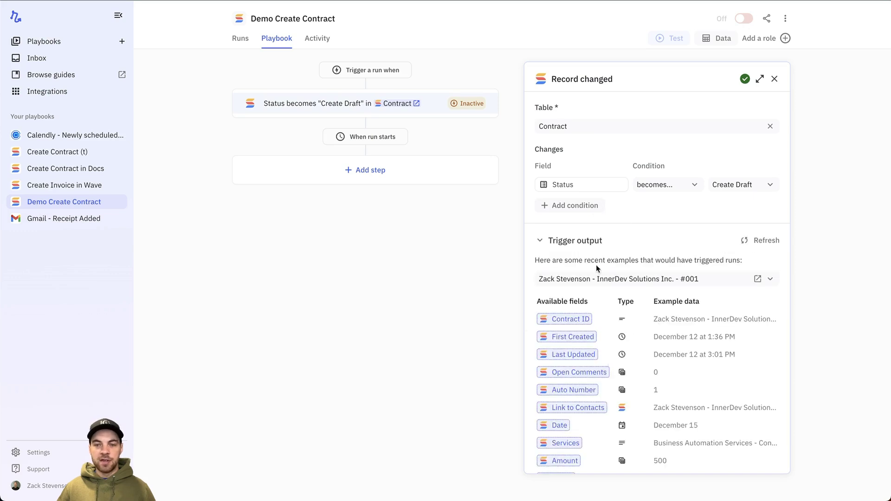
pyautogui.click(365, 171)
pyautogui.press('Down')
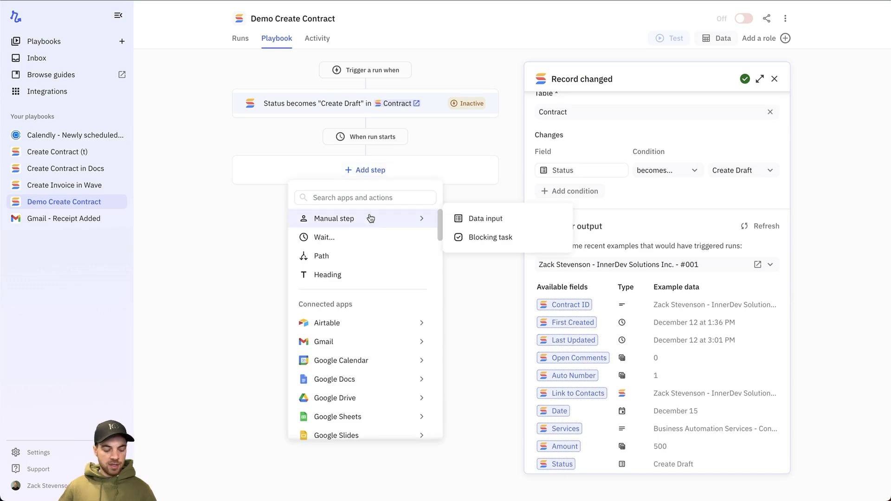
pyautogui.write('docs')
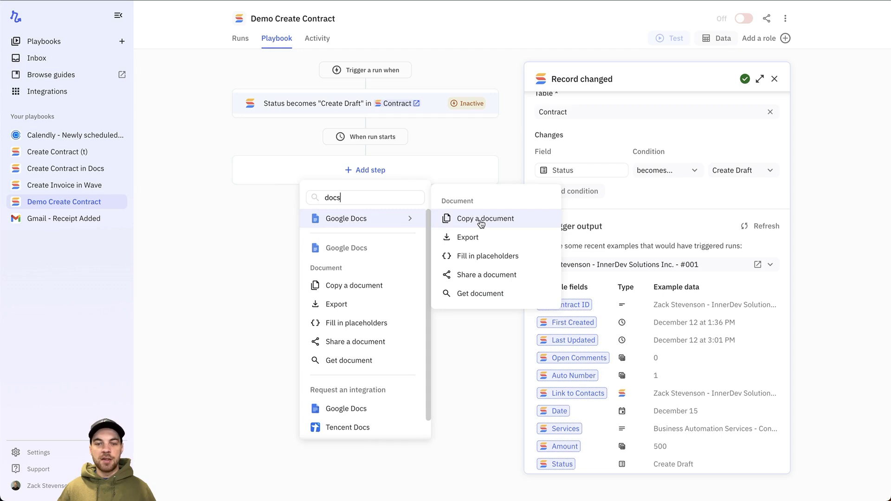
pyautogui.click(481, 223)
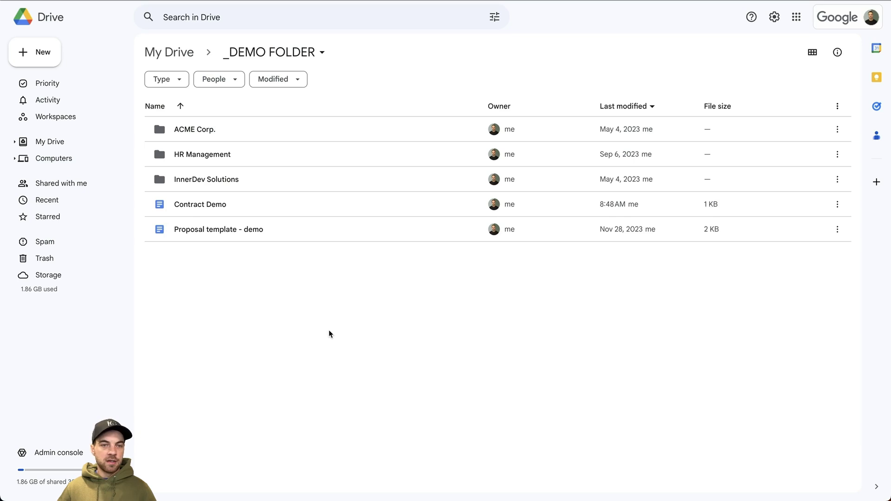
# Step: Open Contract Demo and inspect its {{date}}, {{Company}}, {{Services}} and {{Amount}} placeholders
pyautogui.doubleClick(199, 209)
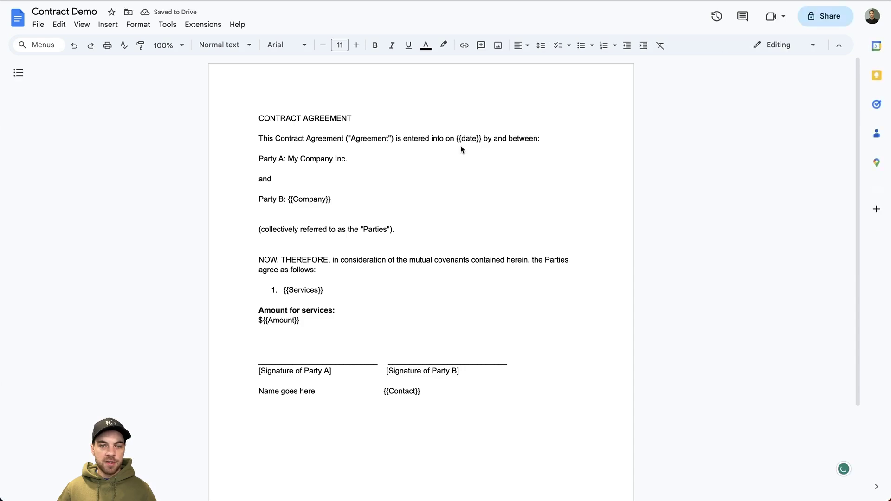
pyautogui.doubleClick(461, 141)
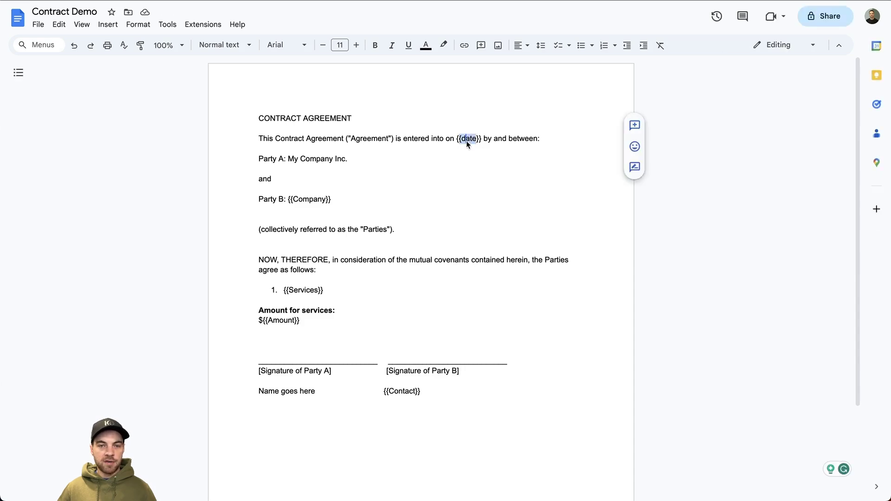
pyautogui.click(300, 200)
pyautogui.click(310, 292)
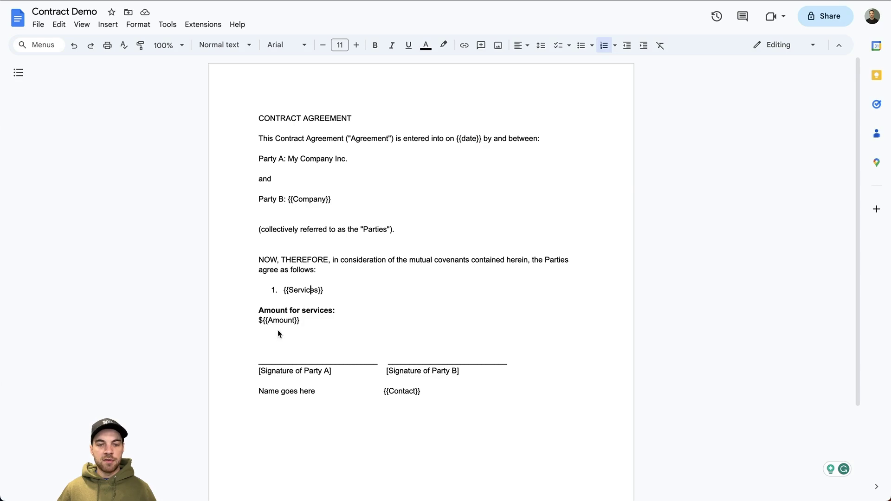
pyautogui.click(278, 325)
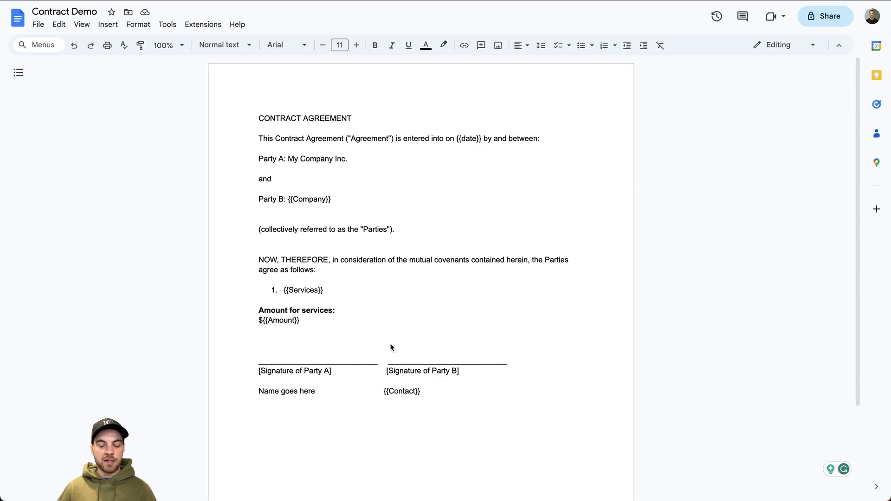
pyautogui.doubleClick(302, 334)
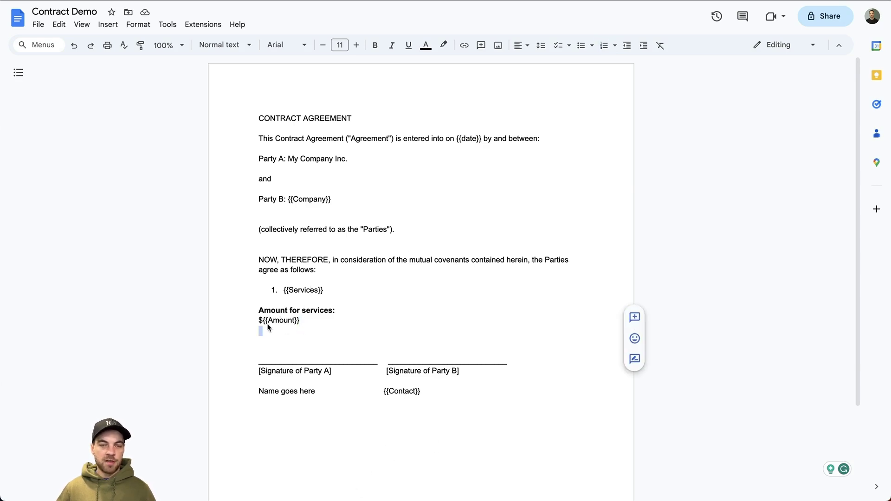
pyautogui.doubleClick(303, 318)
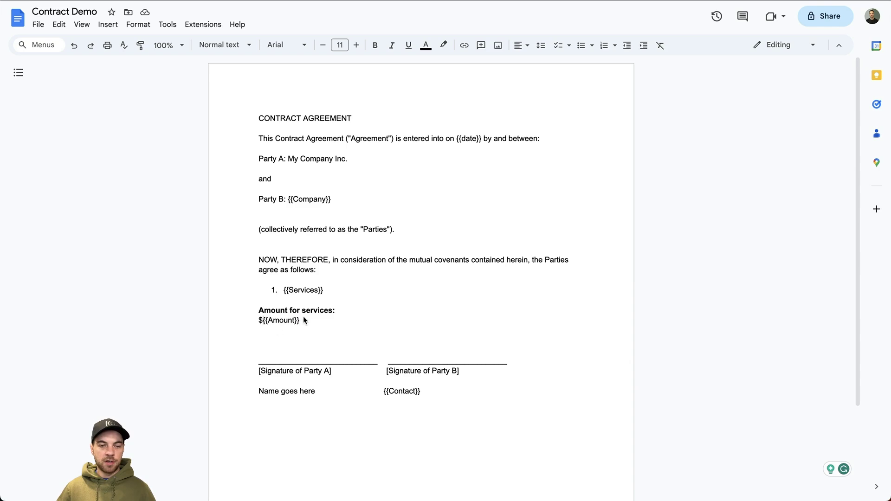
pyautogui.click(405, 239)
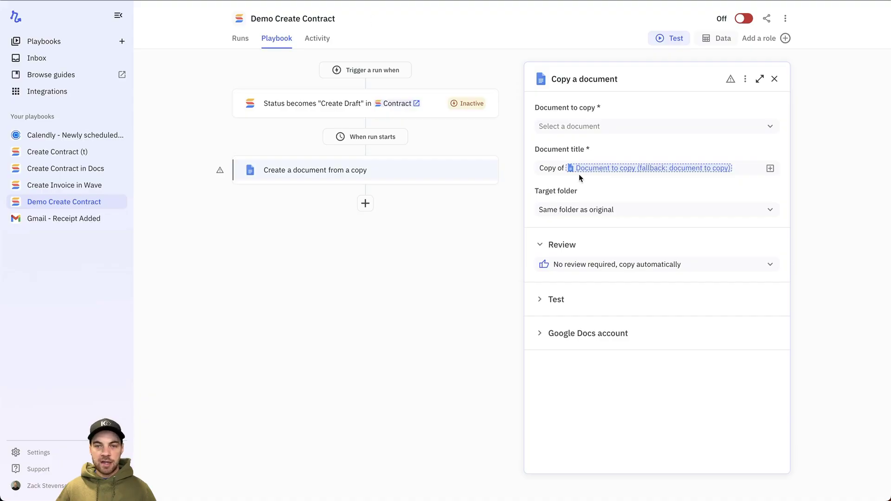
# Step: Copy Contract Demo, replacing the 'Copy of' title prefix with the Contract ID
pyautogui.click(585, 128)
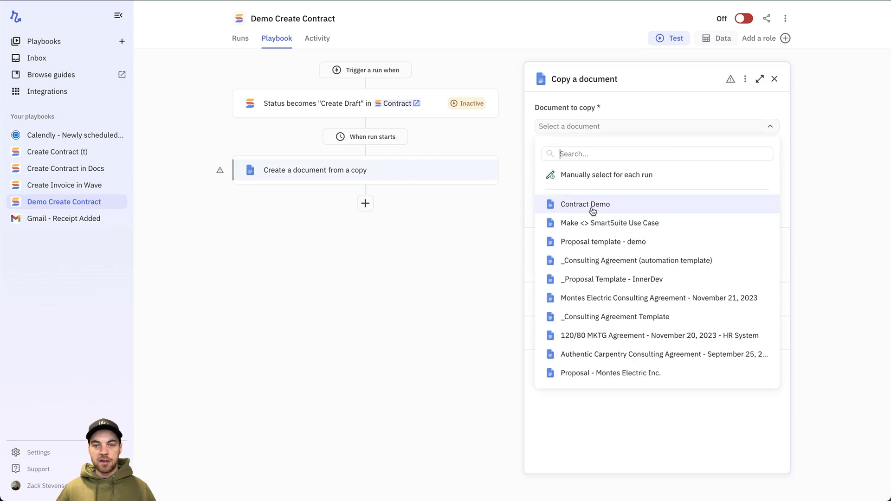
pyautogui.click(591, 208)
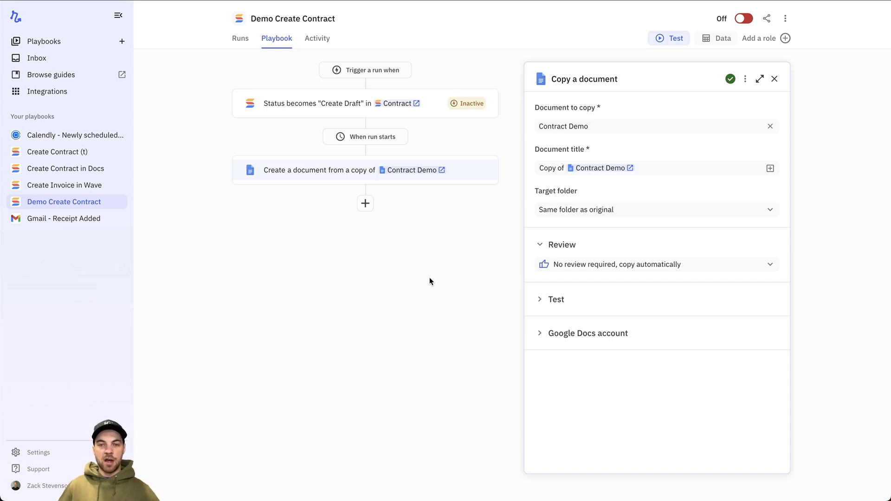
pyautogui.moveTo(565, 168); pyautogui.dragTo(530, 168)
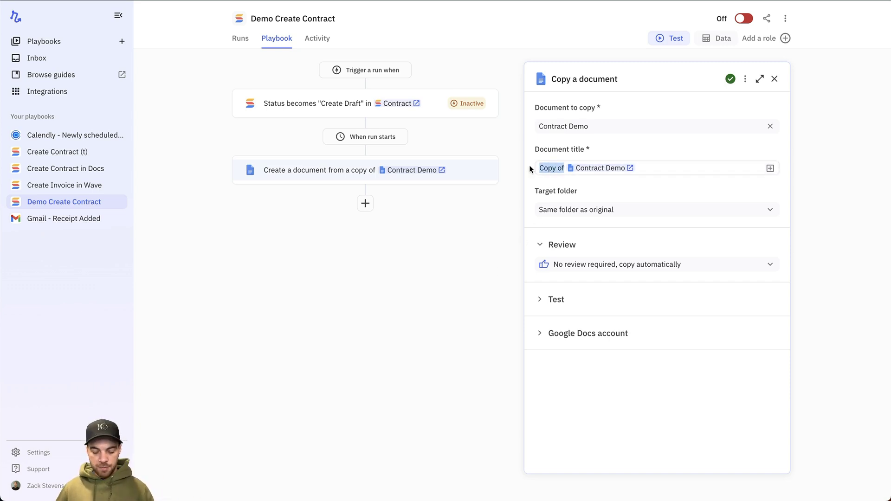
pyautogui.press('BackSpace')
pyautogui.click(770, 168)
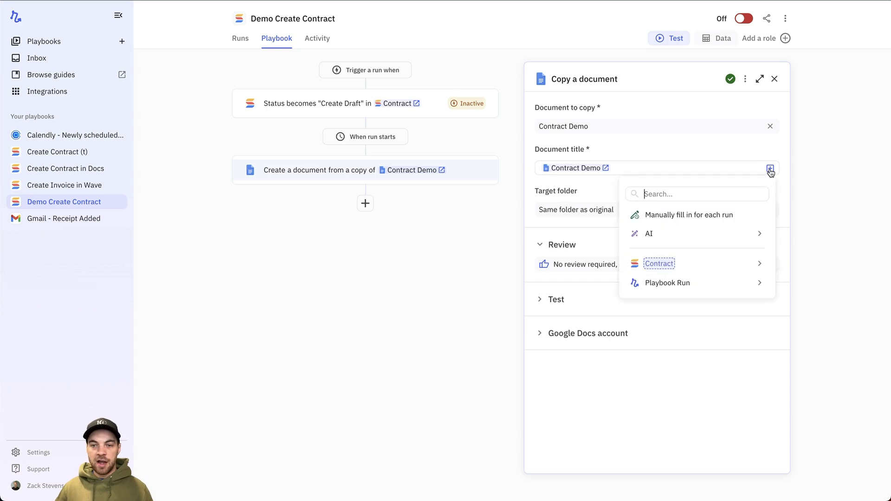
pyautogui.moveTo(678, 263)
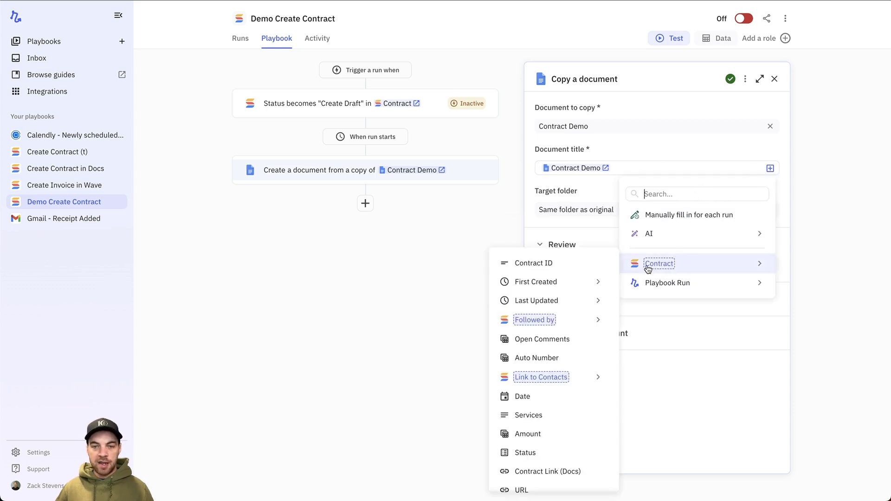
pyautogui.moveTo(538, 330)
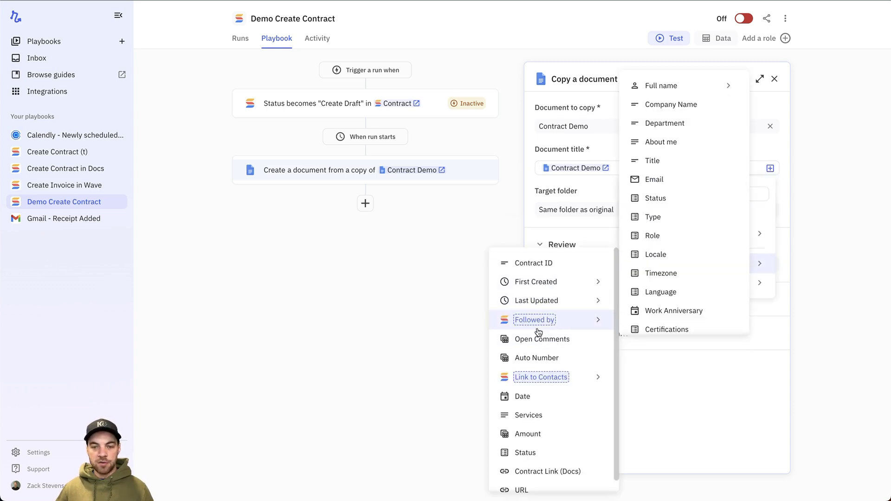
pyautogui.scroll(-1, 542, 334)
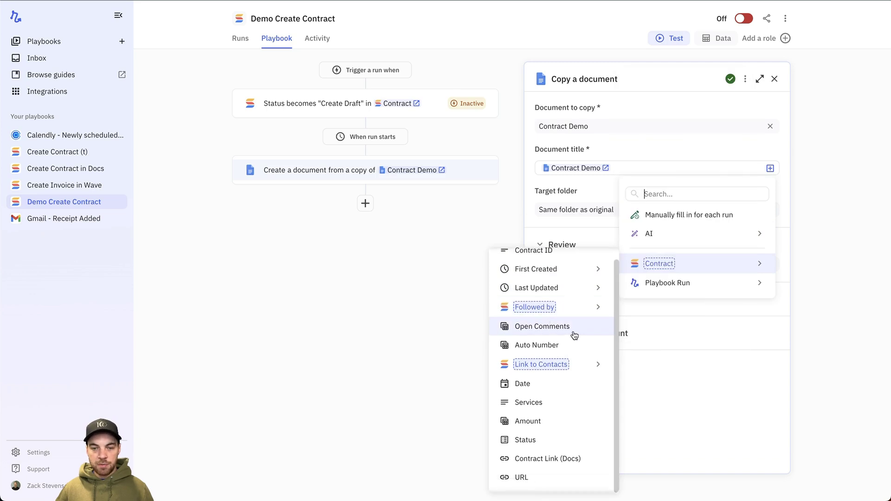
pyautogui.scroll(1, 566, 334)
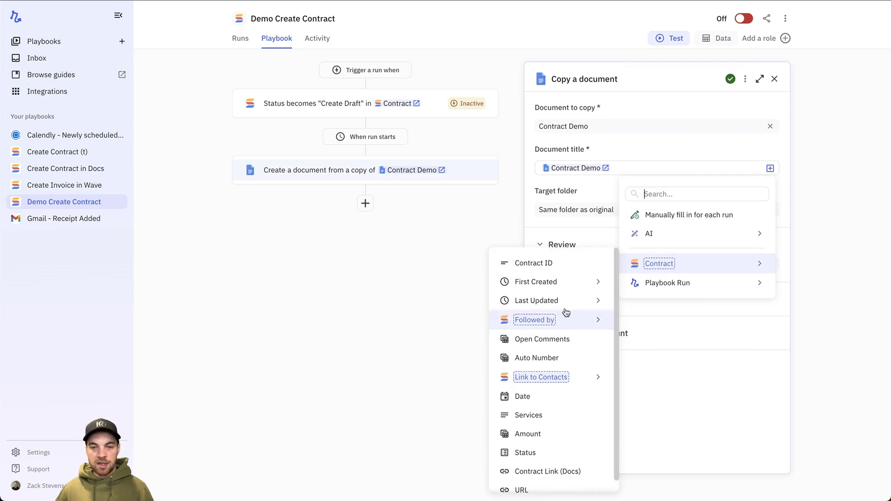
pyautogui.click(544, 261)
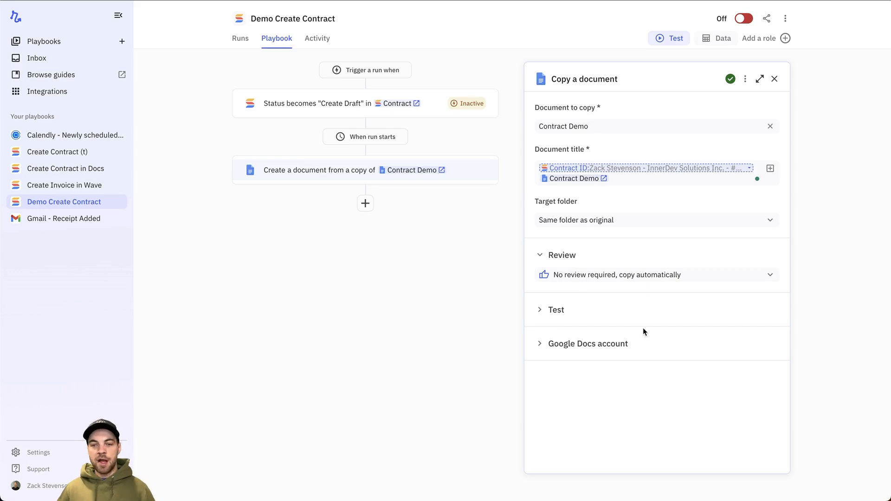
# Step: Set the copy's Review option to no review
pyautogui.click(579, 277)
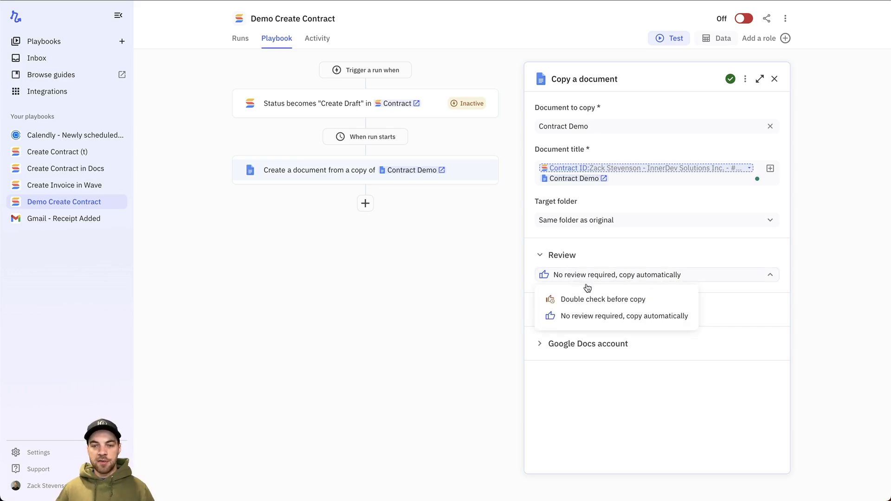
pyautogui.click(586, 320)
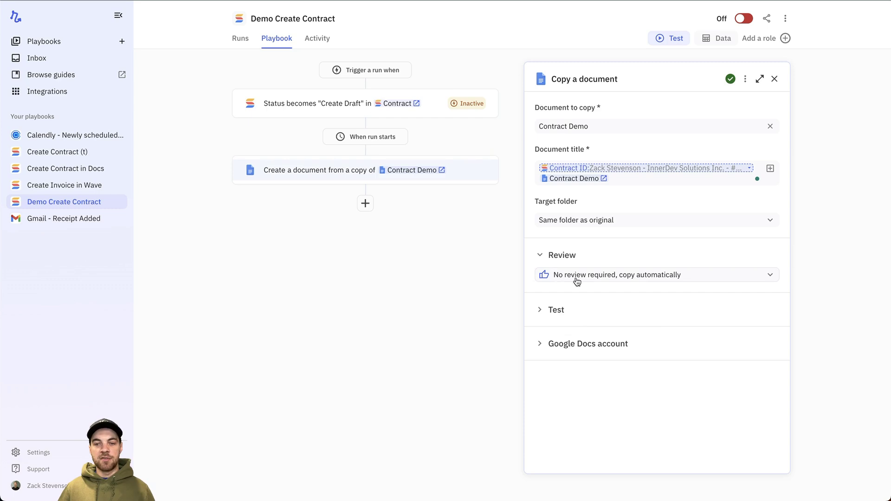
pyautogui.click(366, 204)
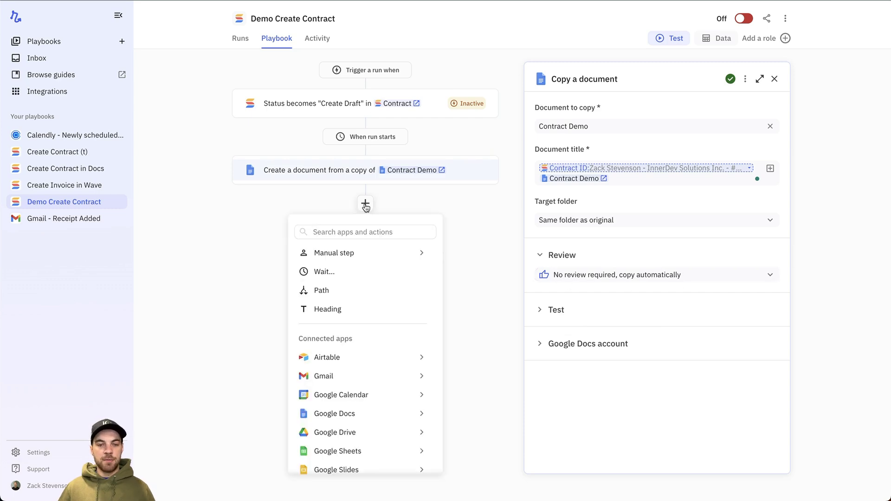
# Step: Add a Google Docs 'Fill in placeholders' step on the Contract ID copy with one placeholder row
pyautogui.write('docs')
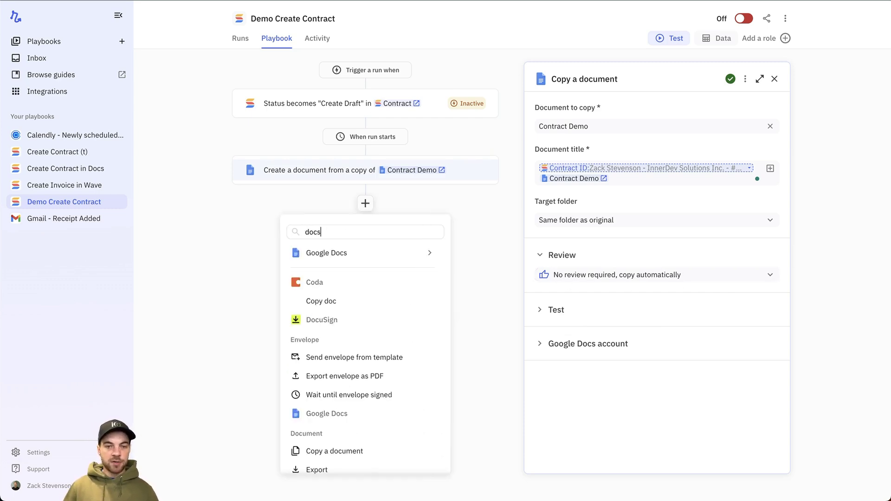
pyautogui.moveTo(370, 258)
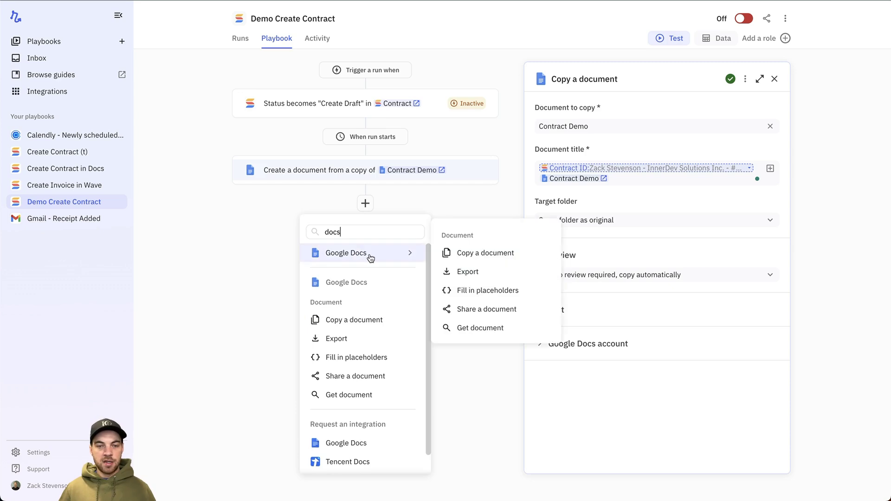
pyautogui.click(478, 291)
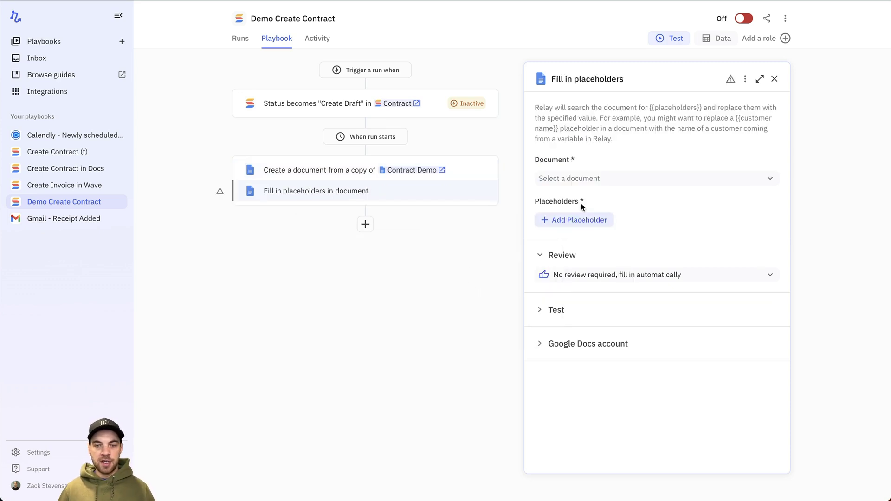
pyautogui.click(602, 177)
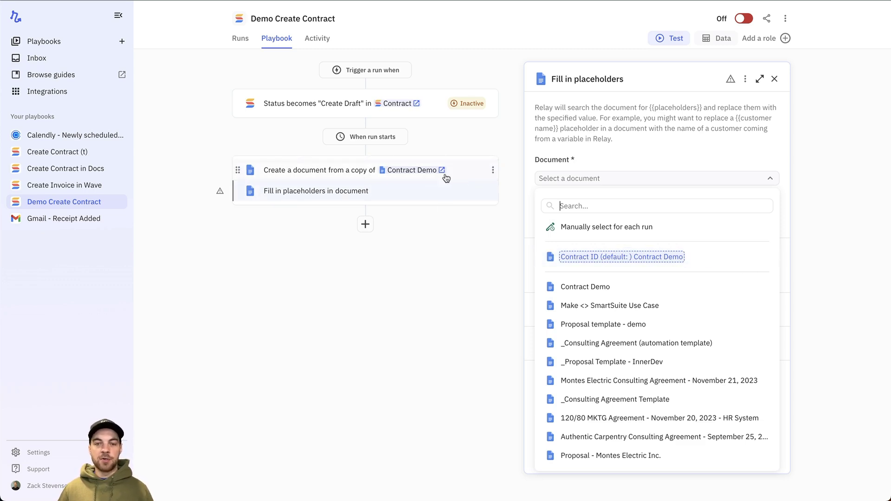
pyautogui.click(701, 259)
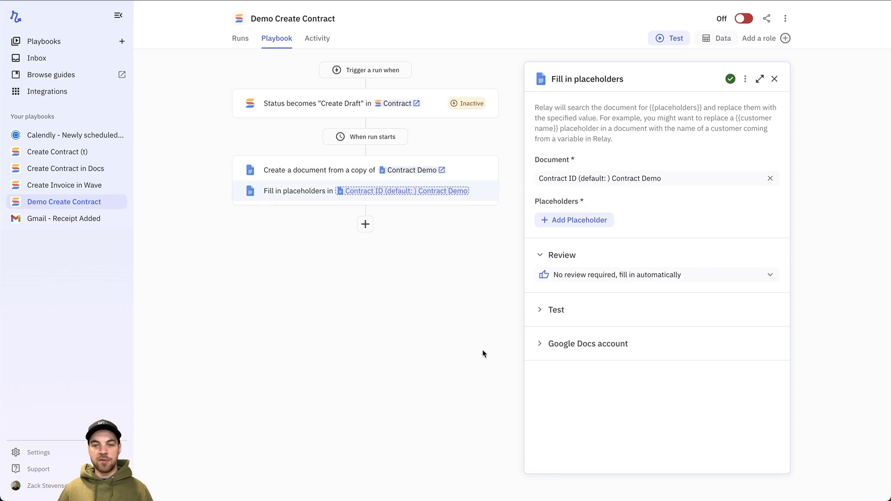
pyautogui.click(581, 221)
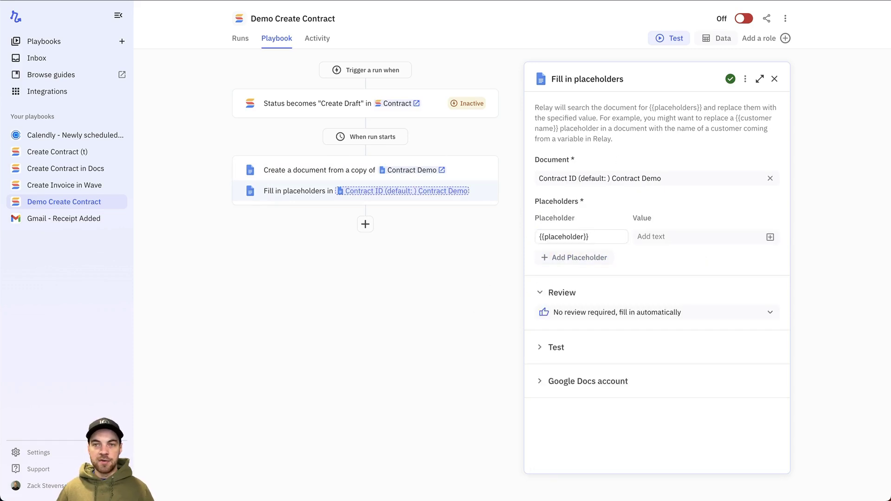
# Step: Check the contract template's placeholders and rename the first placeholder row to date
pyautogui.hotkey('ctrl', 'Tab')
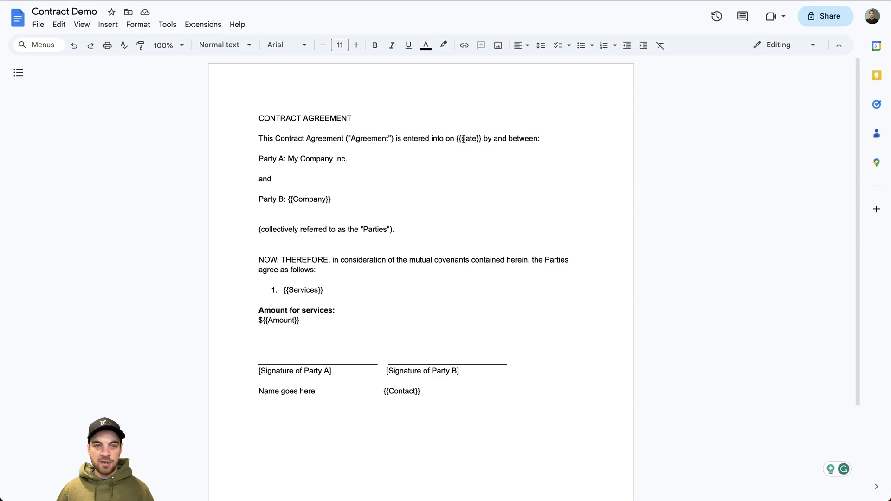
pyautogui.click(306, 289)
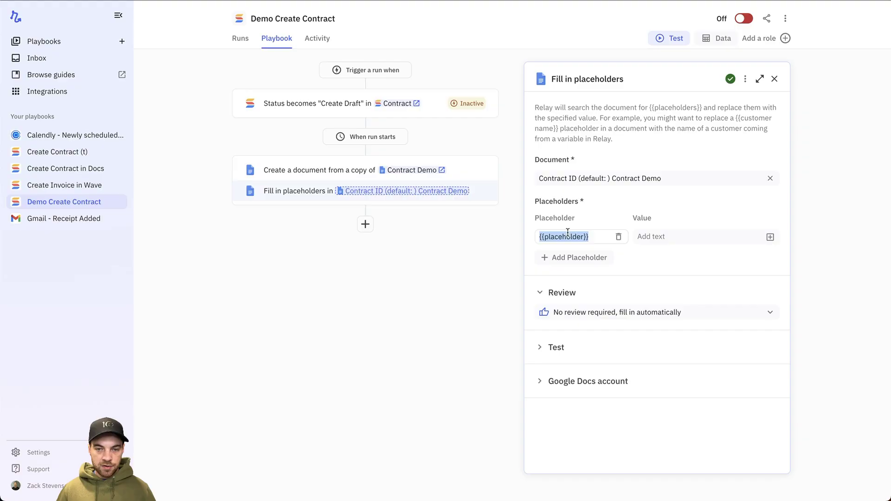
pyautogui.doubleClick(564, 237)
pyautogui.write('fsy')
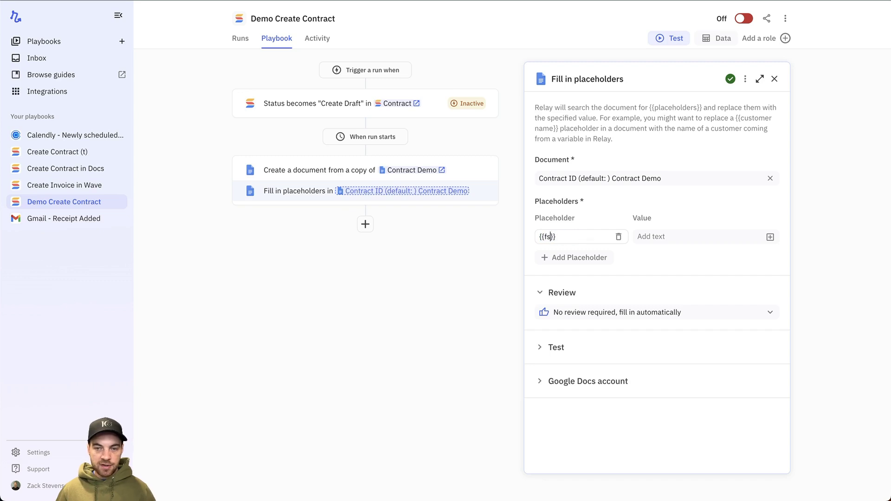
pyautogui.press('BackSpace')
pyautogui.press('BackSpace')
pyautogui.press('BackSpace')
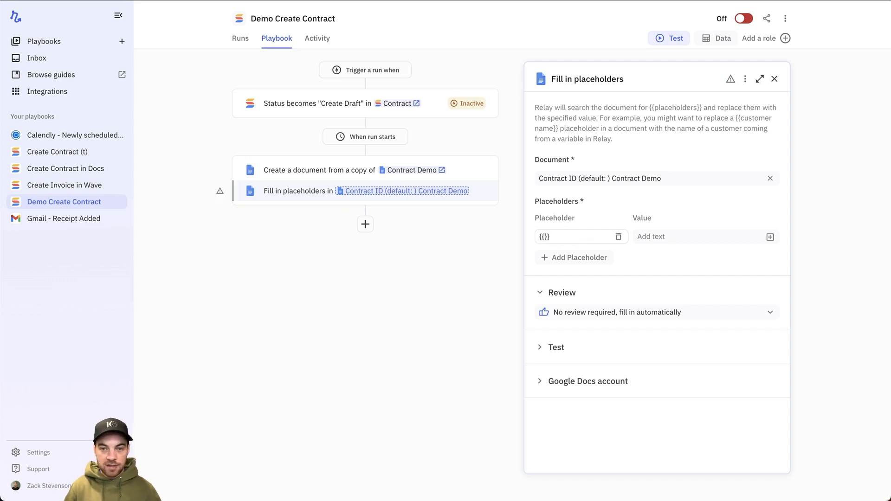
pyautogui.write('date')
# Step: Add placeholder rows named Company, Service and Contact
pyautogui.click(575, 257)
pyautogui.doubleClick(562, 258)
pyautogui.write('Company')
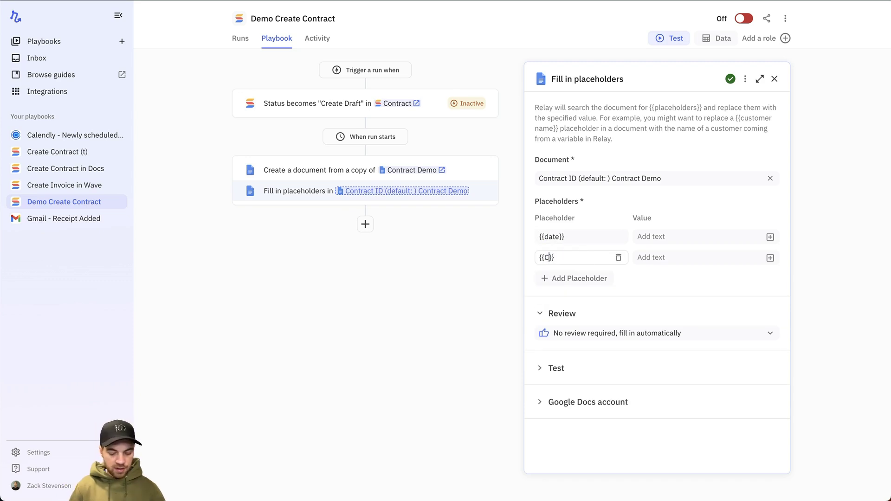
pyautogui.click(571, 278)
pyautogui.doubleClick(562, 279)
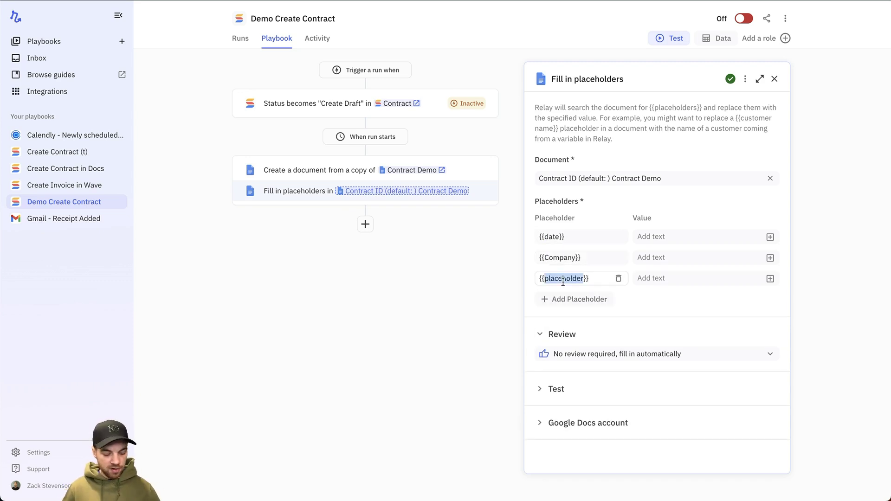
pyautogui.write('Services')
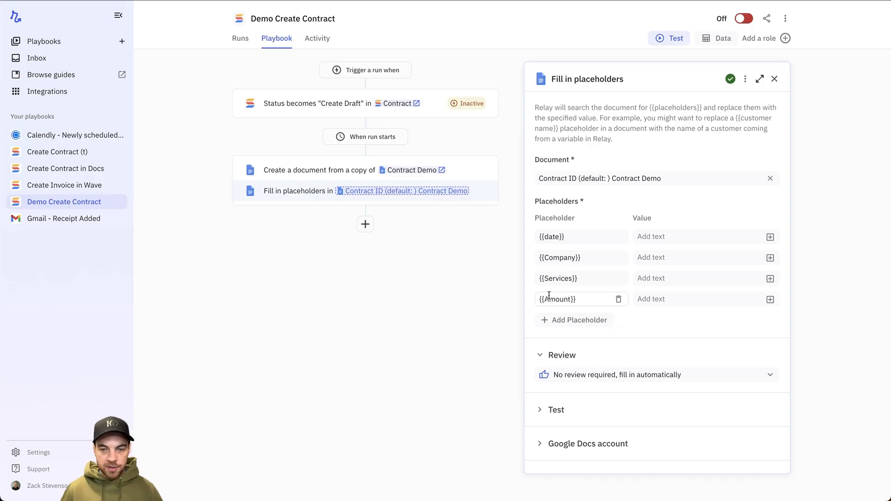
pyautogui.click(574, 320)
pyautogui.doubleClick(566, 319)
pyautogui.write('Con')
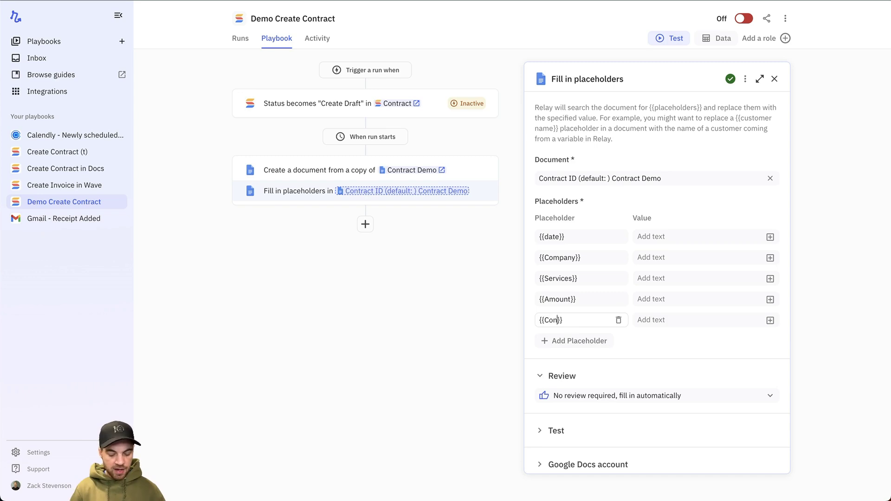
pyautogui.write('tact')
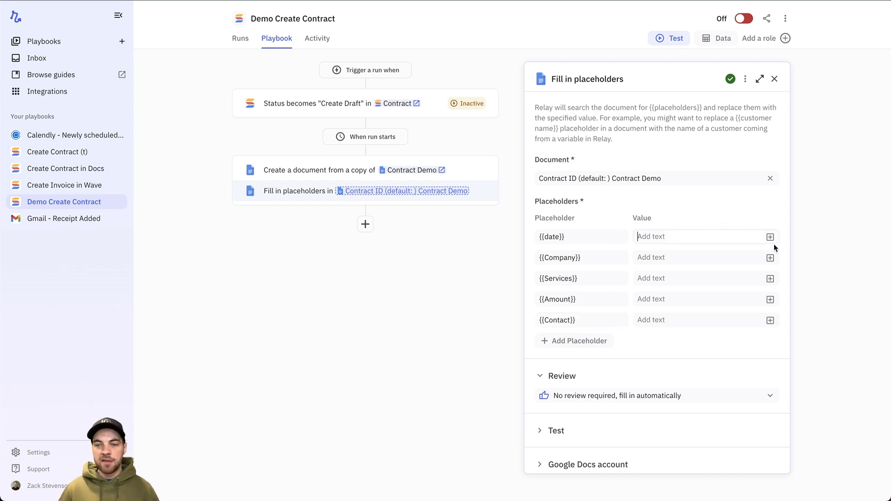
# Step: Map {{date}} to the contract Date and {{Company}} to the linked contact's company
pyautogui.click(769, 237)
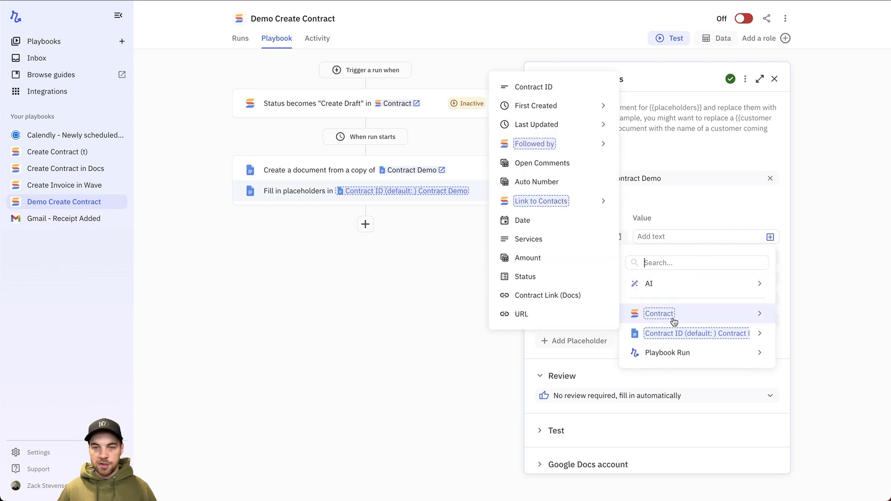
pyautogui.click(548, 225)
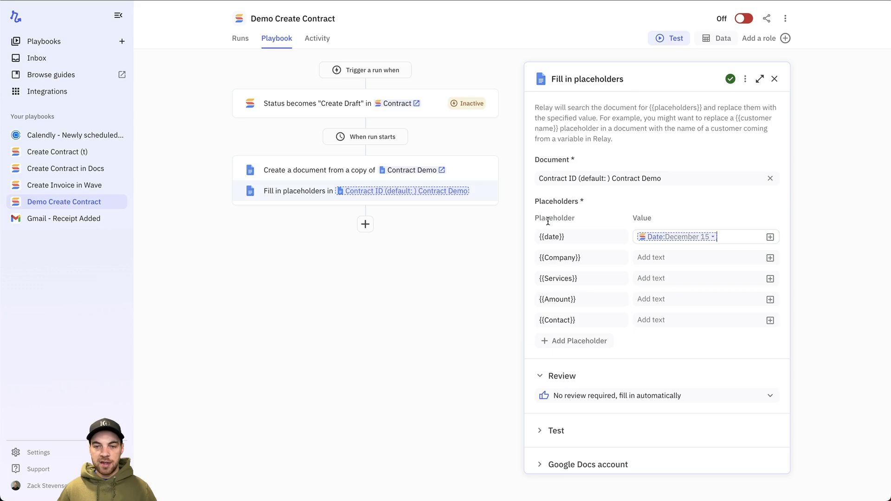
pyautogui.click(681, 260)
pyautogui.click(770, 258)
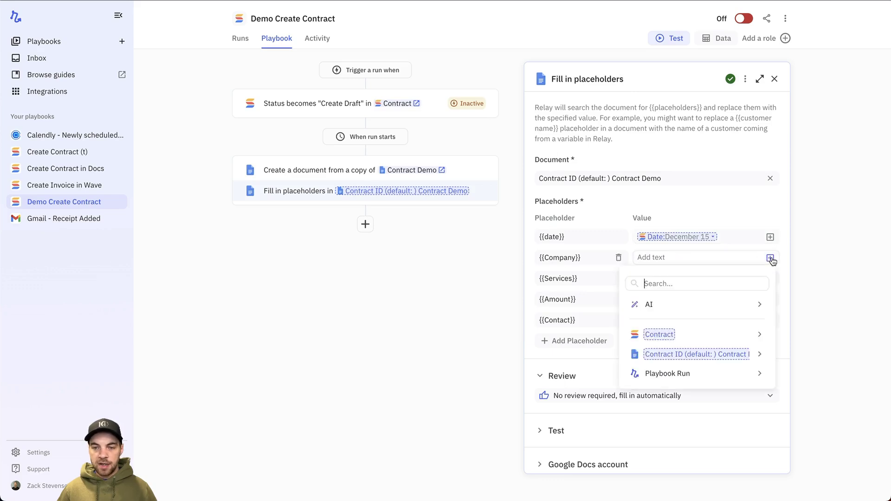
pyautogui.moveTo(692, 335)
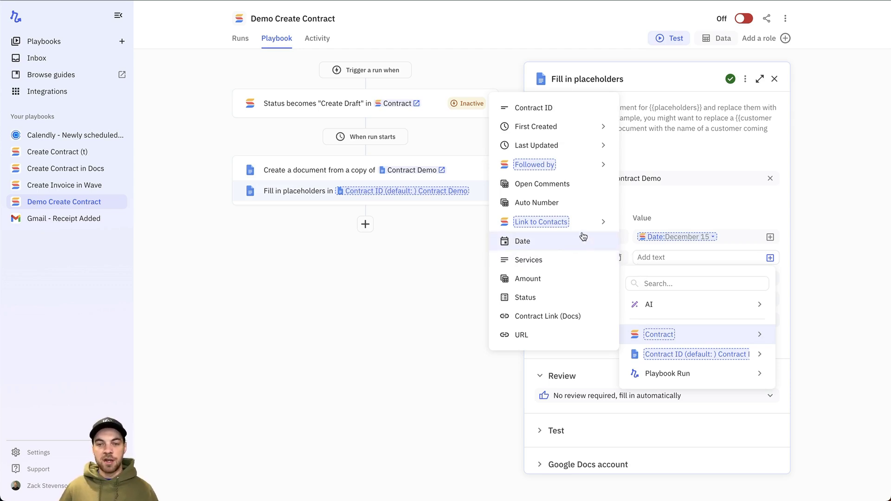
pyautogui.moveTo(584, 228)
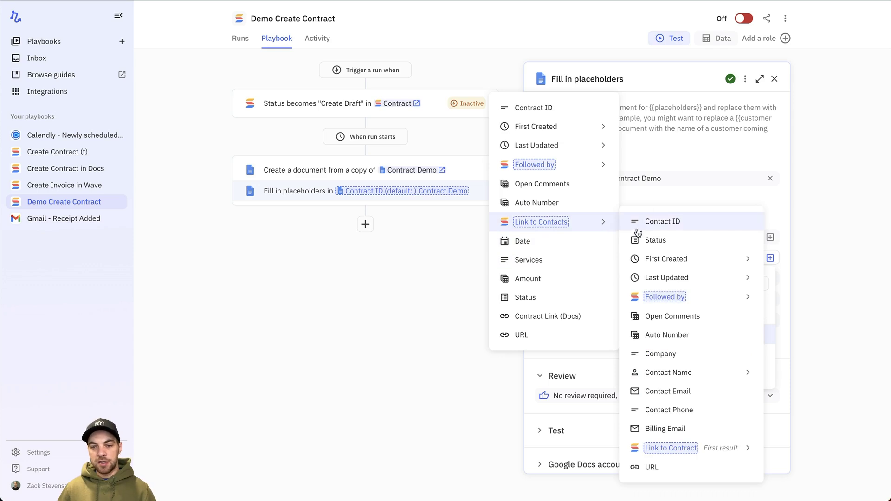
pyautogui.click(685, 354)
# Step: Map {{Services}} and {{Amount}} to the contract's Services and Amount fields
pyautogui.click(682, 279)
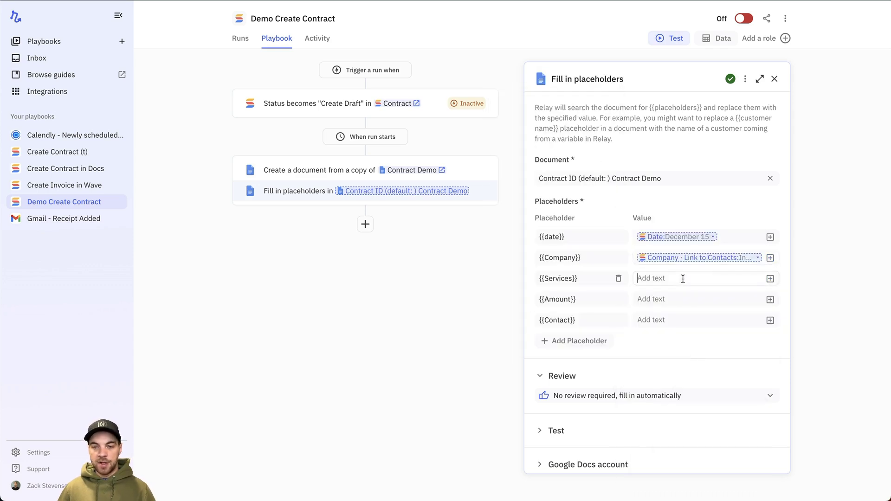
pyautogui.moveTo(693, 360)
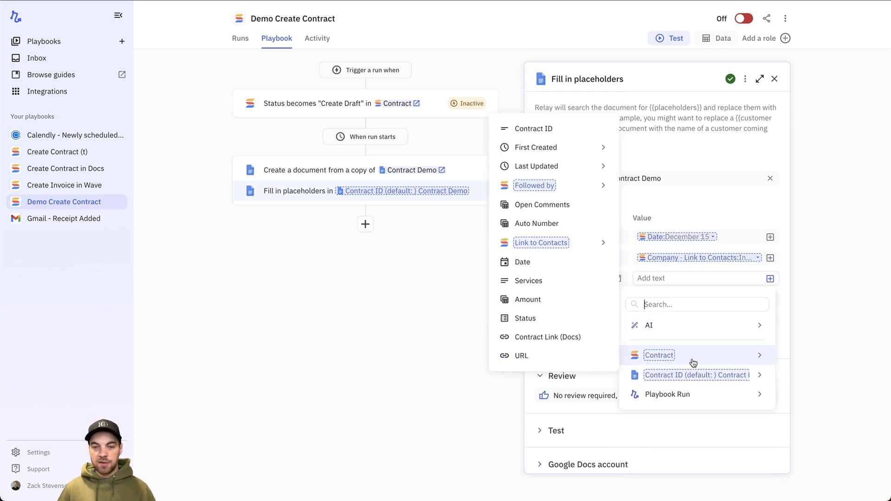
pyautogui.click(528, 282)
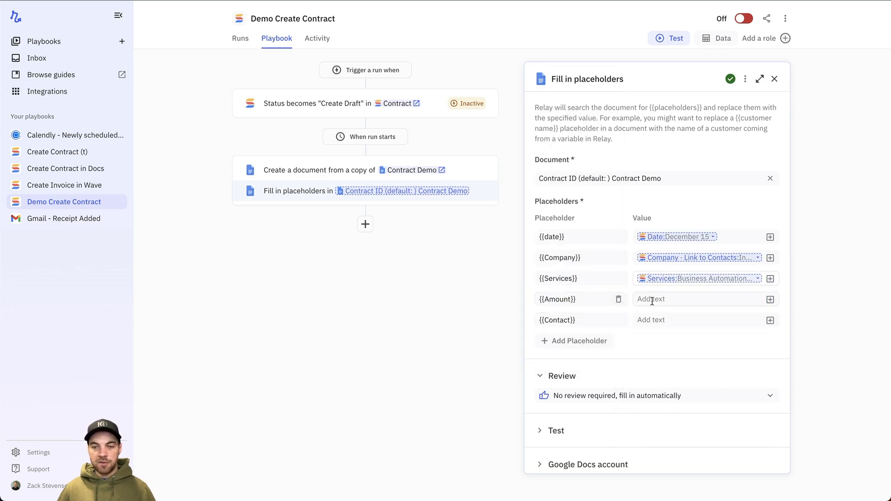
pyautogui.click(769, 300)
pyautogui.moveTo(641, 378)
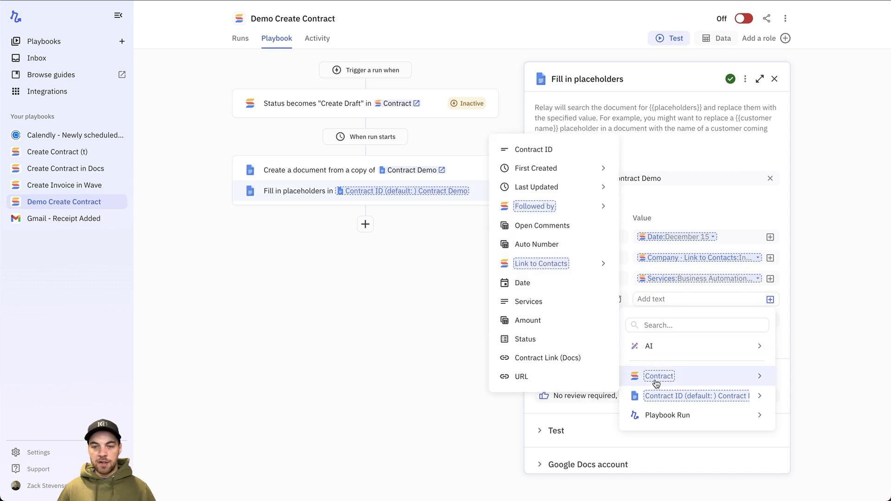
pyautogui.click(529, 320)
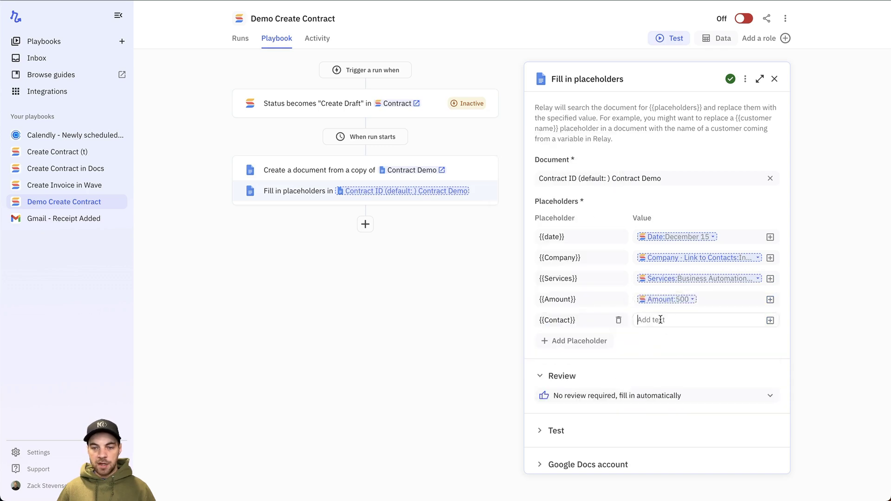
# Step: Fill {{Contact}} with the linked contact's first name followed by last name
pyautogui.click(769, 320)
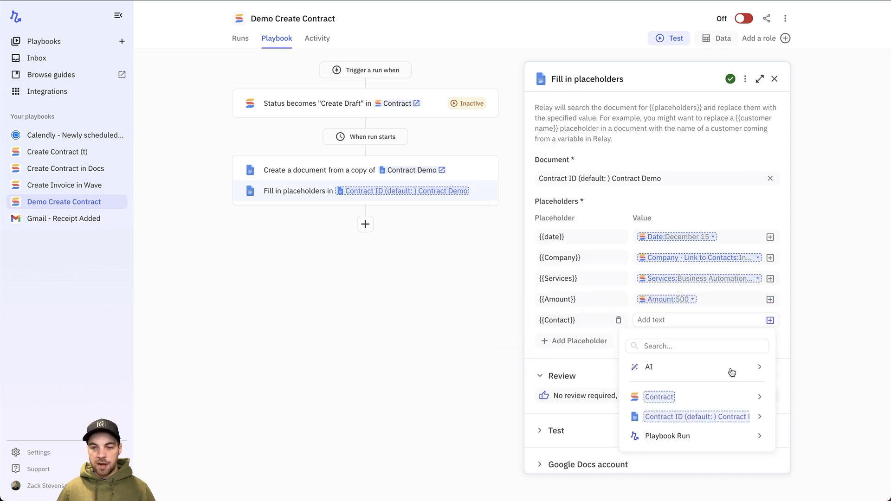
pyautogui.moveTo(640, 397)
pyautogui.moveTo(547, 286)
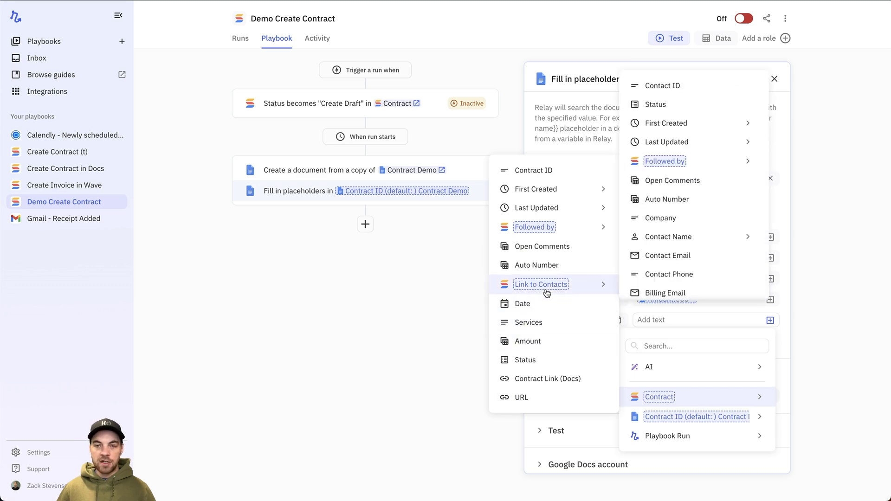
pyautogui.moveTo(715, 246)
pyautogui.scroll(-2, 714, 246)
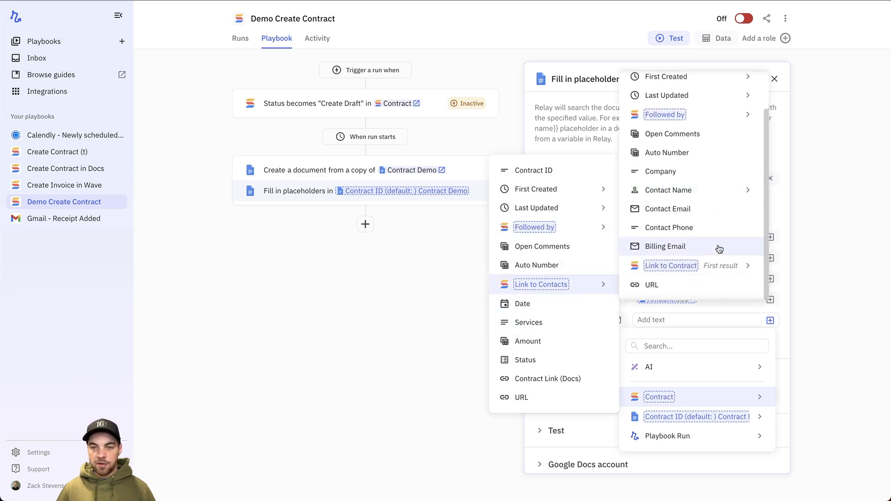
pyautogui.moveTo(714, 190)
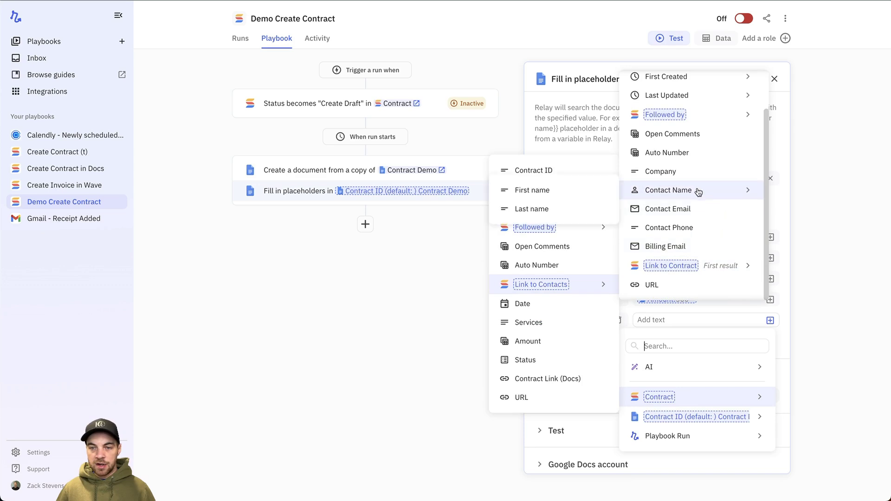
pyautogui.click(556, 189)
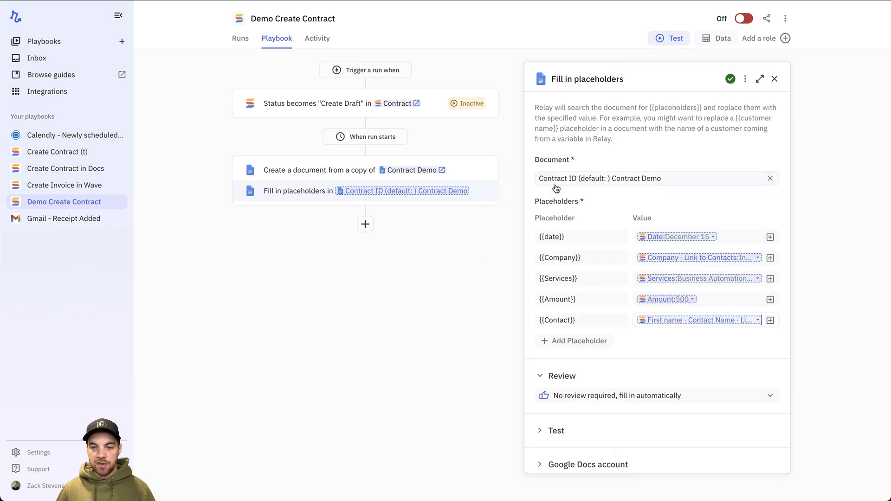
pyautogui.click(770, 320)
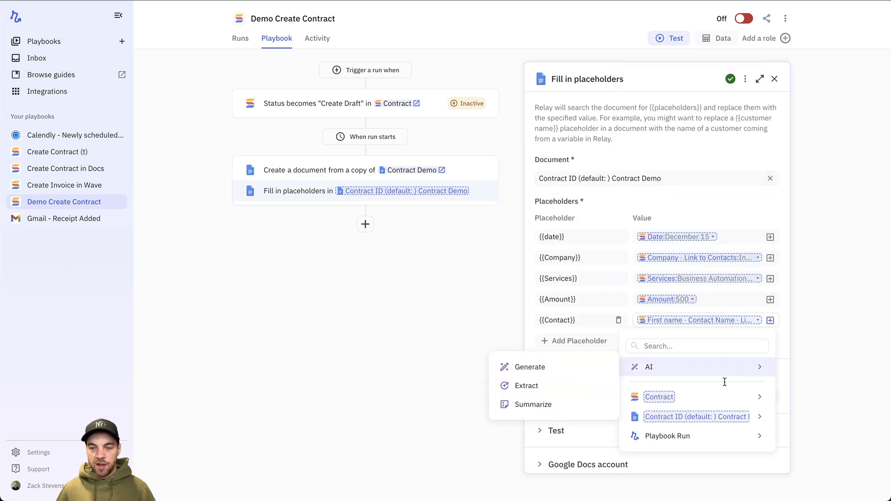
pyautogui.moveTo(672, 394)
pyautogui.moveTo(557, 288)
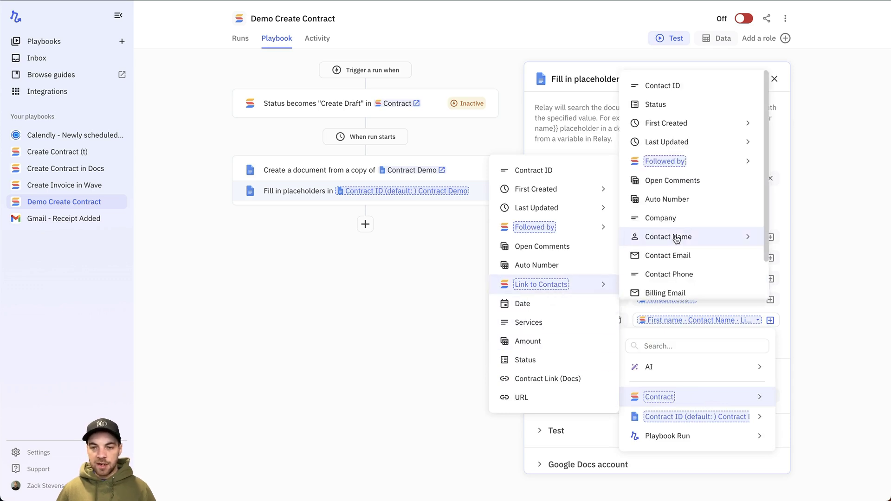
pyautogui.moveTo(682, 235)
pyautogui.click(575, 261)
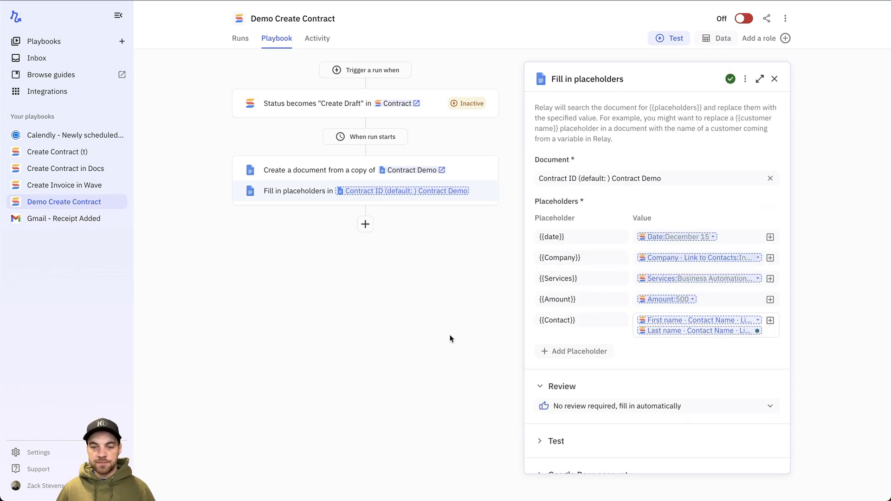
# Step: Add a SmartSuite Update record step targeting the trigger's Contract record
pyautogui.click(460, 279)
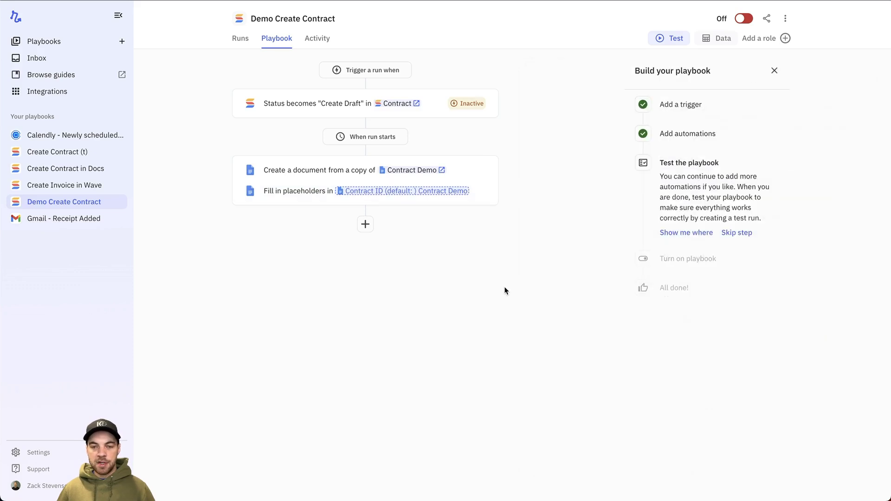
pyautogui.click(366, 226)
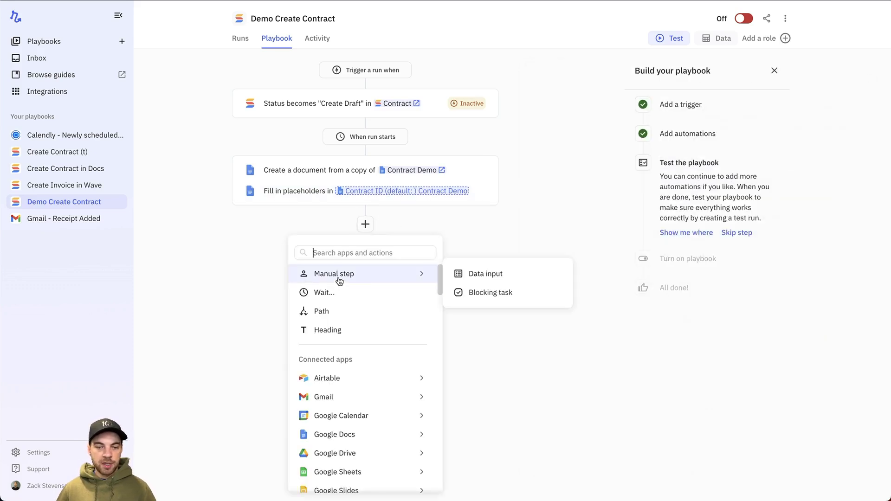
pyautogui.write('smart')
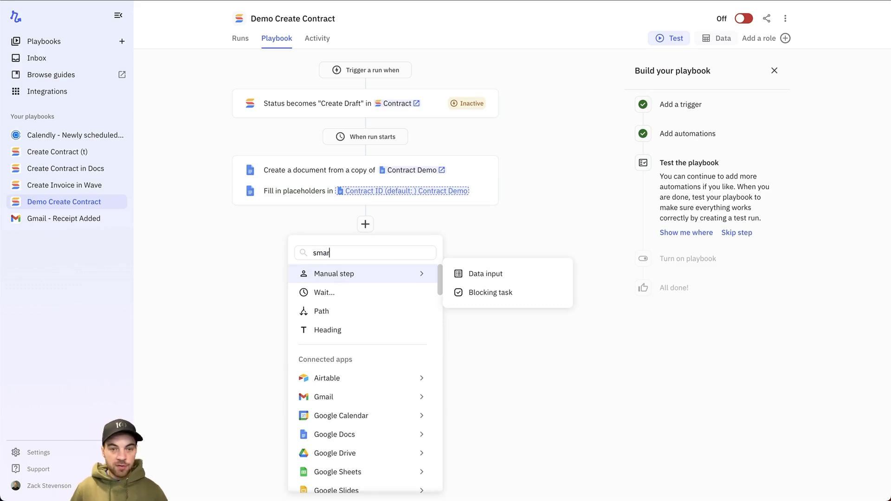
pyautogui.moveTo(355, 278)
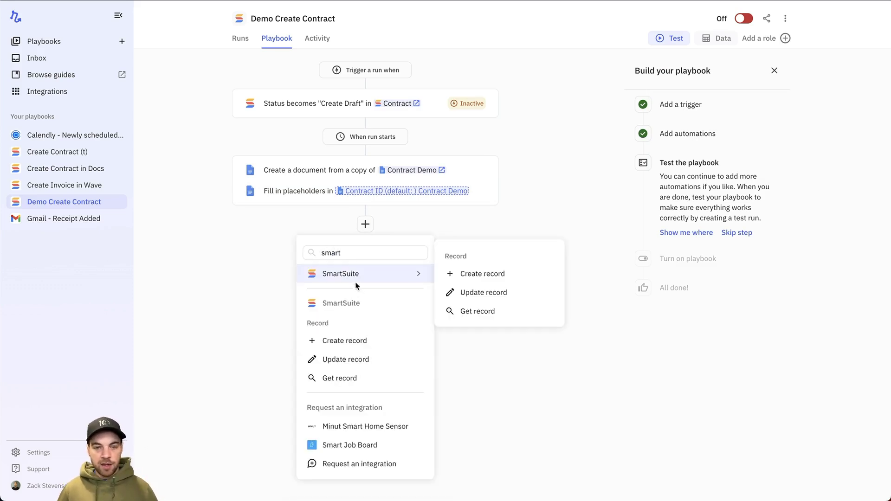
pyautogui.click(476, 293)
pyautogui.click(613, 130)
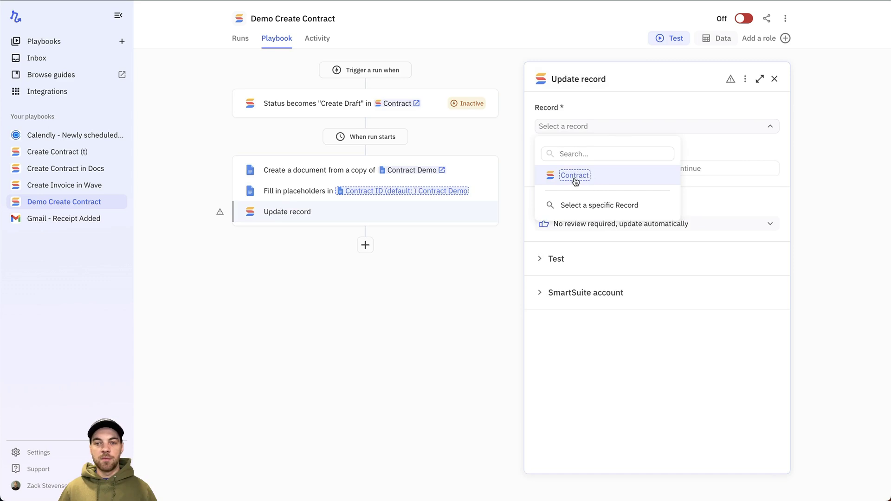
pyautogui.click(606, 179)
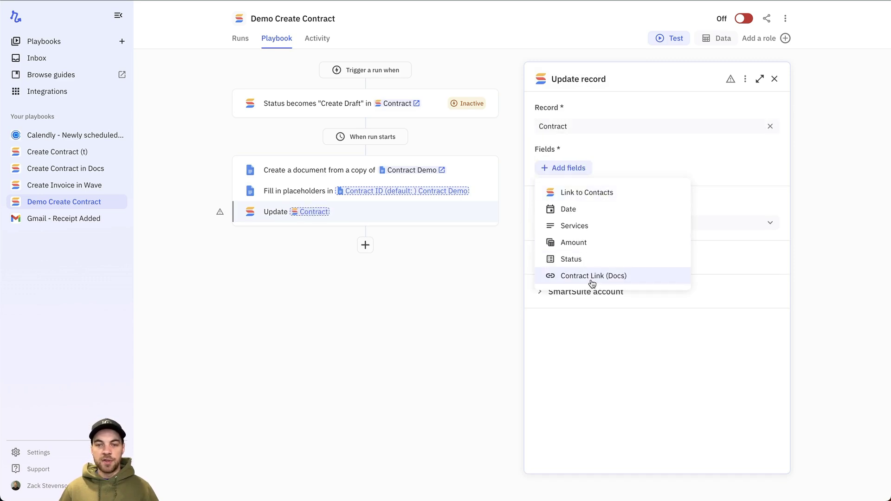
# Step: Set Contract Link (Docs) to the new document's URL and Status to Draft
pyautogui.click(592, 278)
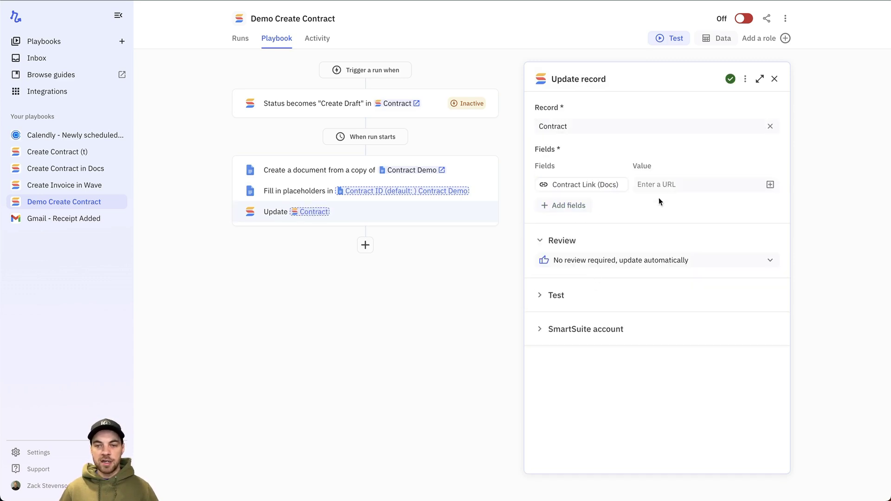
pyautogui.click(769, 186)
pyautogui.moveTo(690, 250)
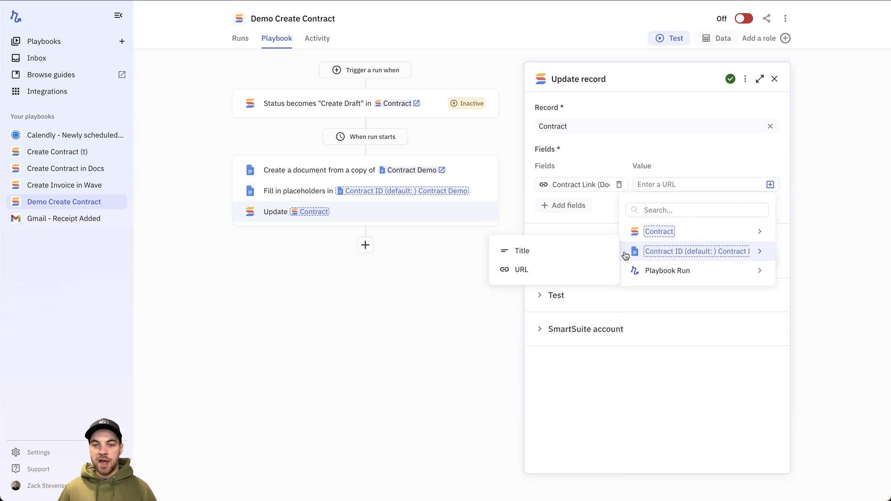
pyautogui.click(542, 275)
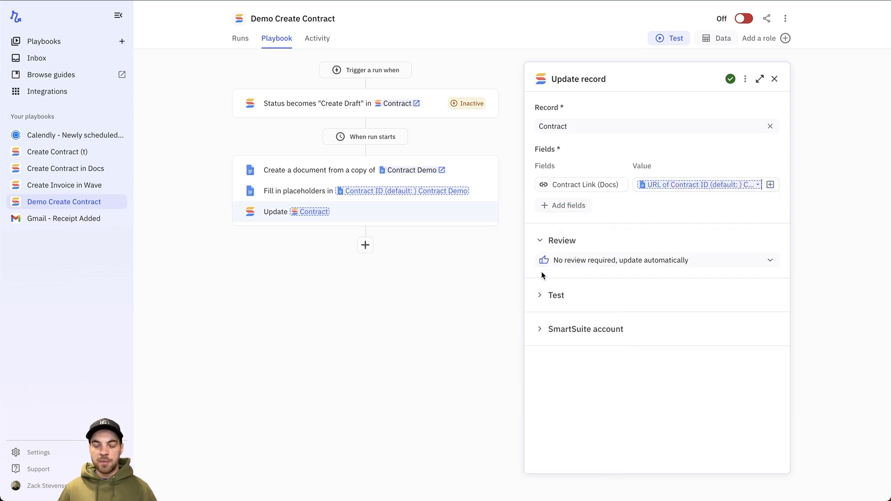
pyautogui.click(567, 214)
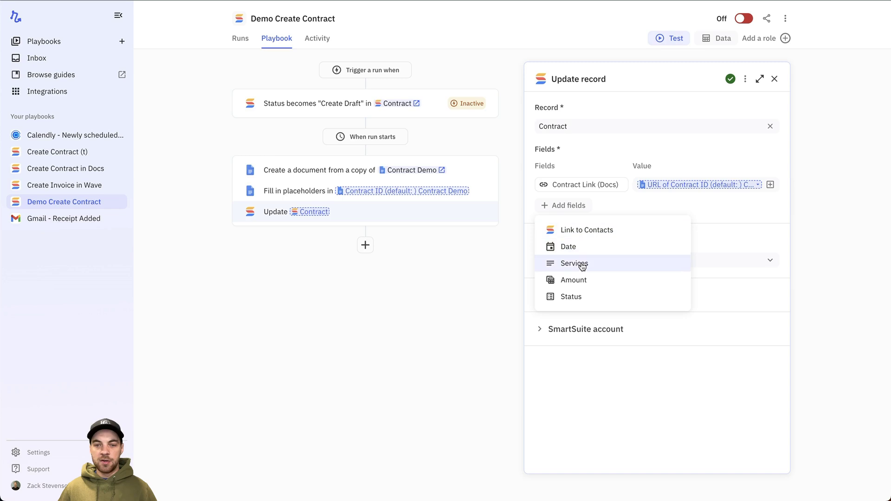
pyautogui.click(574, 296)
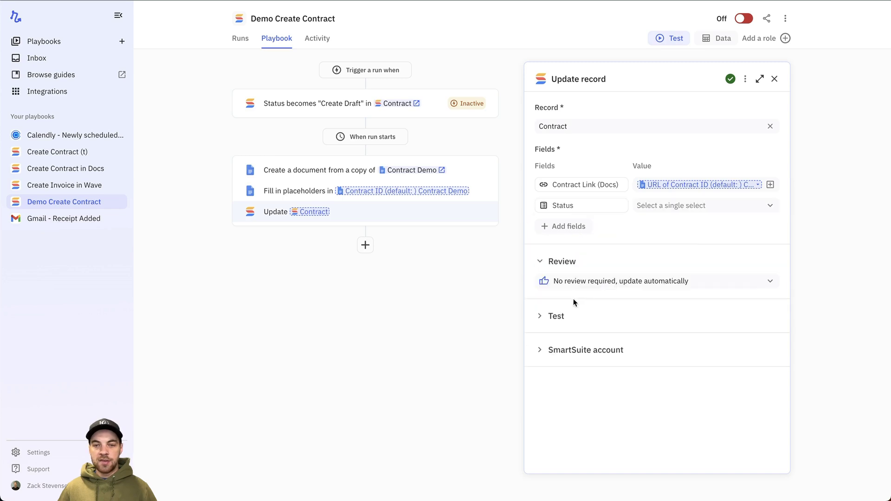
pyautogui.click(684, 210)
pyautogui.click(689, 297)
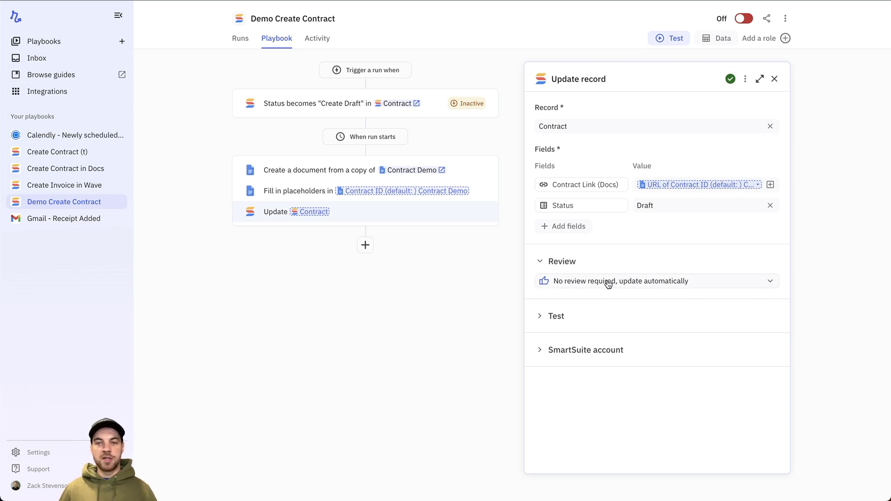
pyautogui.click(668, 39)
# Step: Run a test on contract record #001 and, once completed, switch to SmartSuite
pyautogui.click(668, 42)
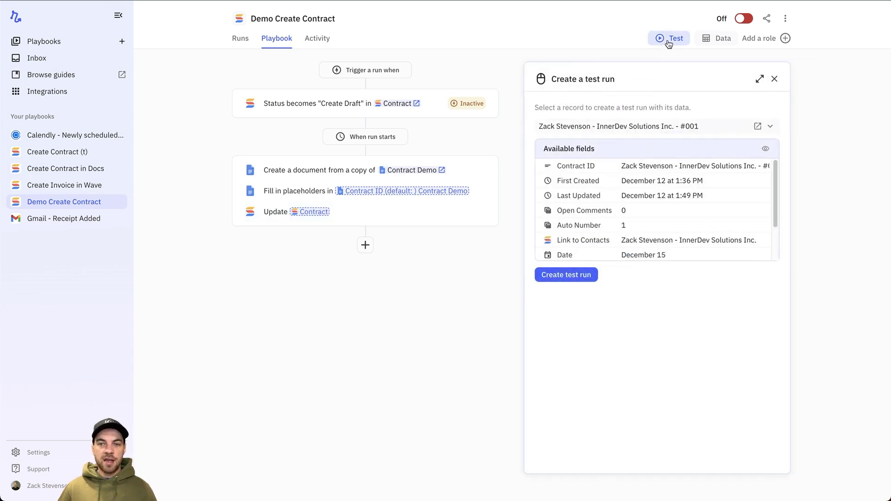
pyautogui.click(573, 276)
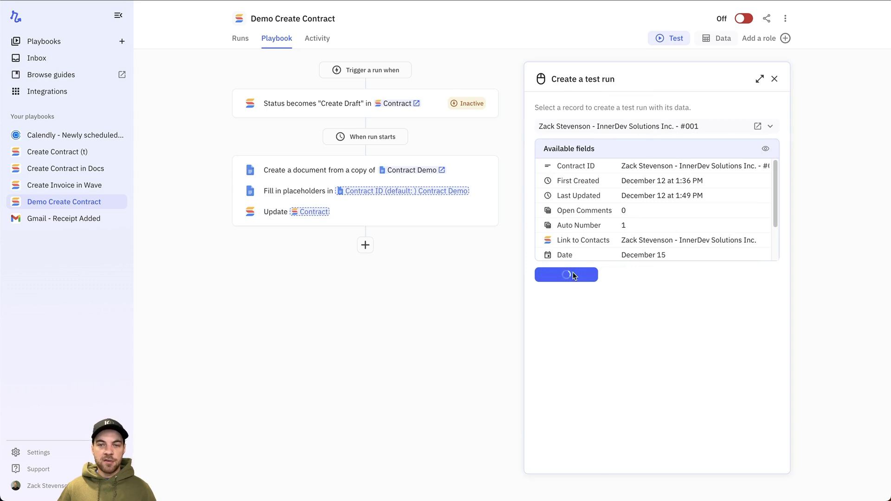
pyautogui.click(491, 80)
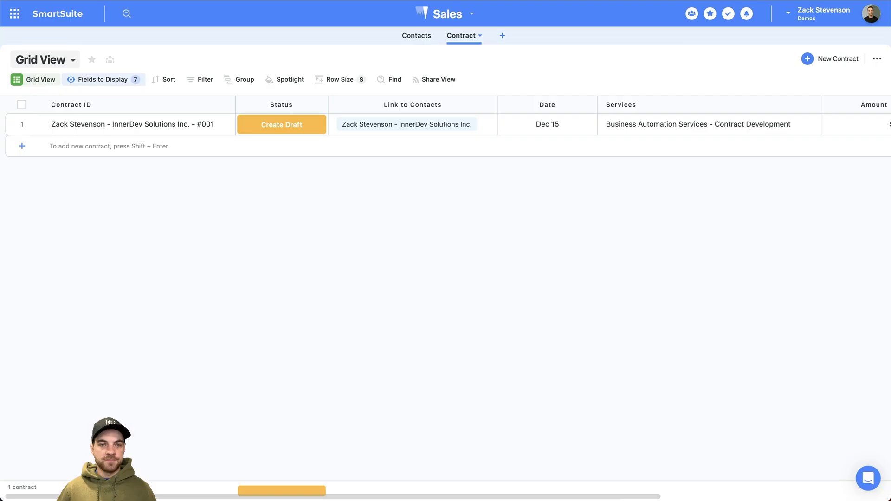
pyautogui.click(309, 122)
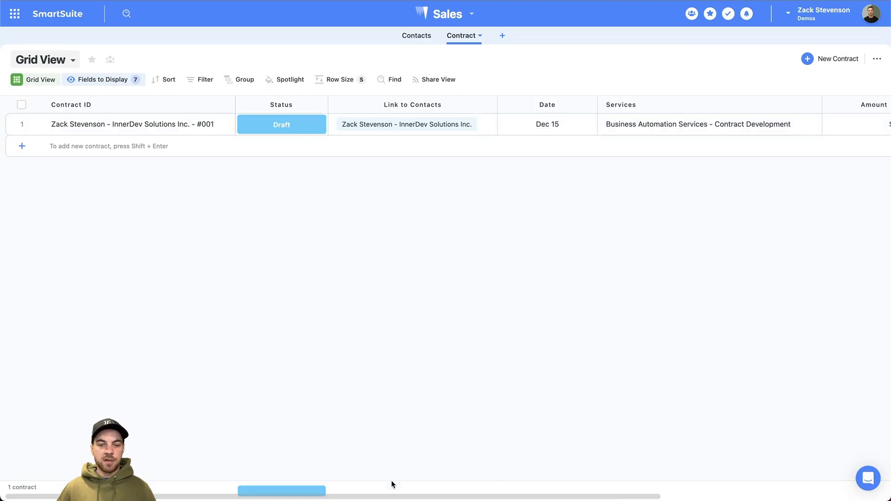
# Step: Scroll the Contract grid to Contract Link (Docs) and open the docs.google.com link
pyautogui.moveTo(393, 498); pyautogui.dragTo(685, 491)
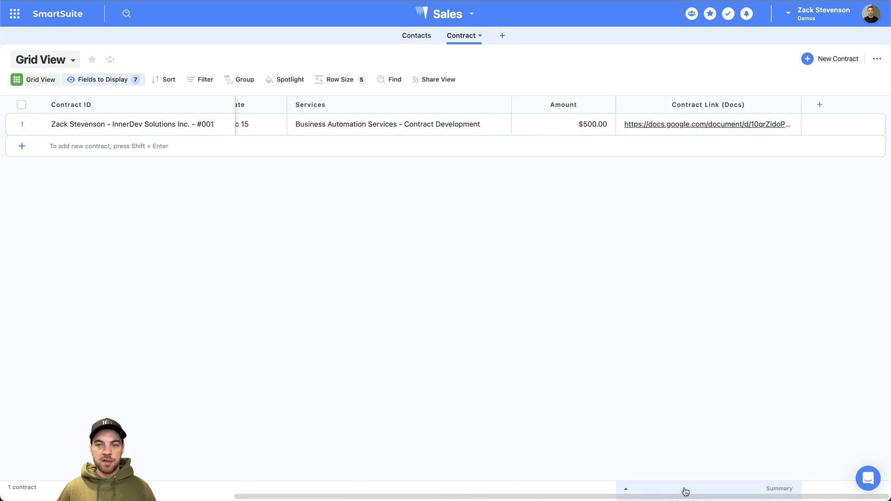
pyautogui.click(730, 125)
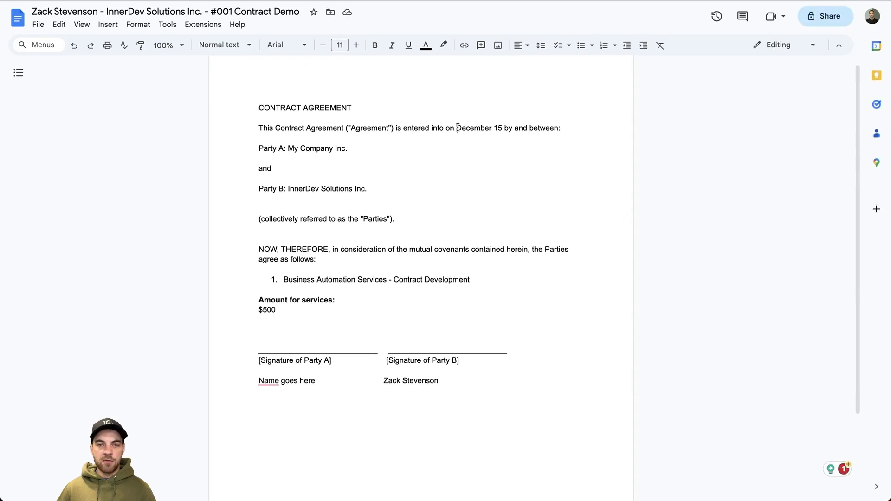
# Step: Highlight the filled date, company, service line, $500 amount and contact name, then return to SmartSuite
pyautogui.moveTo(457, 128); pyautogui.dragTo(501, 126)
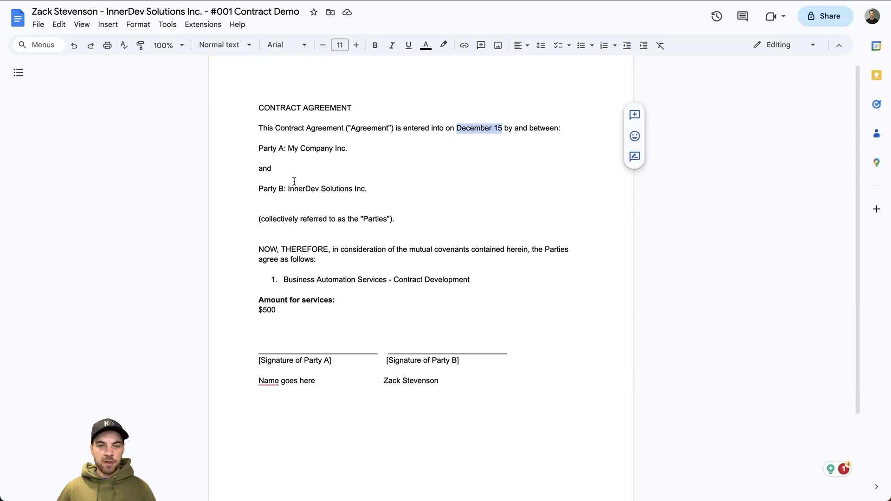
pyautogui.moveTo(373, 184); pyautogui.dragTo(311, 188)
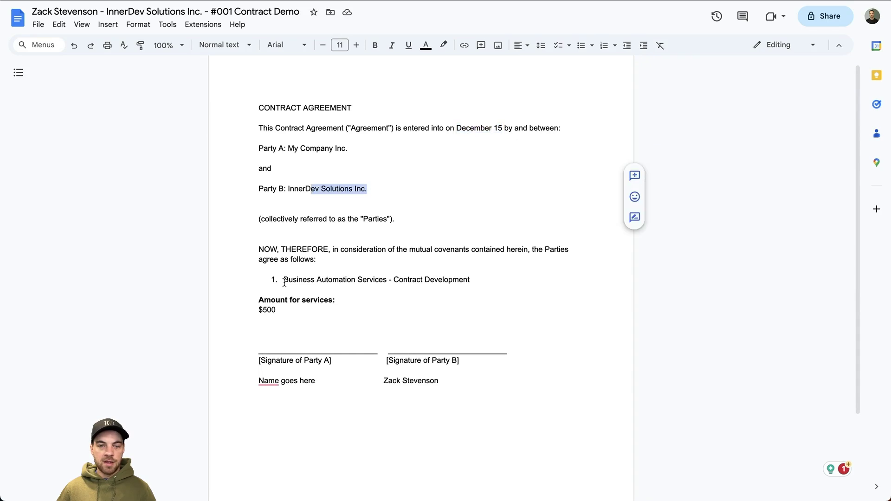
pyautogui.moveTo(283, 281); pyautogui.dragTo(399, 280)
pyautogui.moveTo(283, 309); pyautogui.dragTo(263, 310)
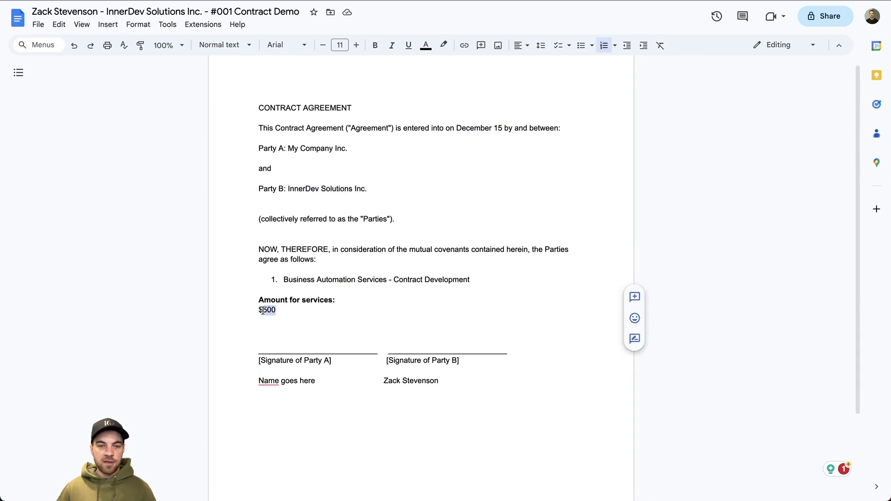
pyautogui.moveTo(384, 381); pyautogui.dragTo(443, 379)
pyautogui.hotkey('ctrl', 'Tab')
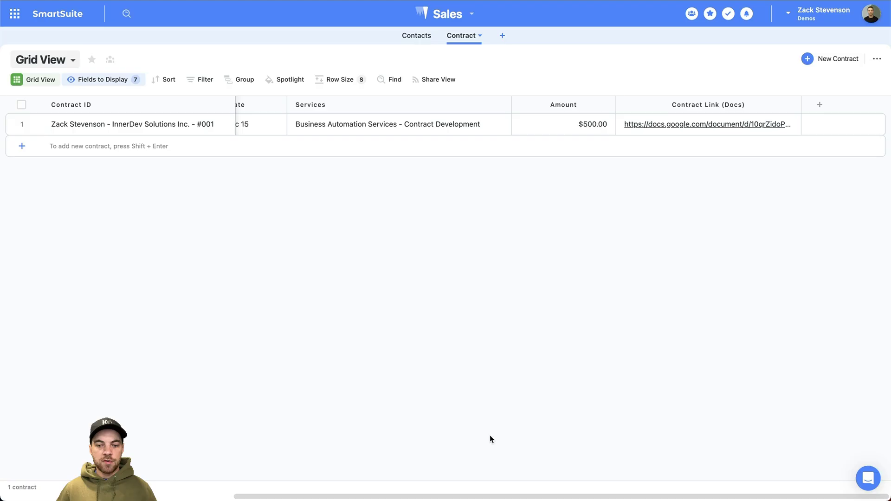
pyautogui.click(471, 396)
pyautogui.hotkey('ctrl', 'Tab')
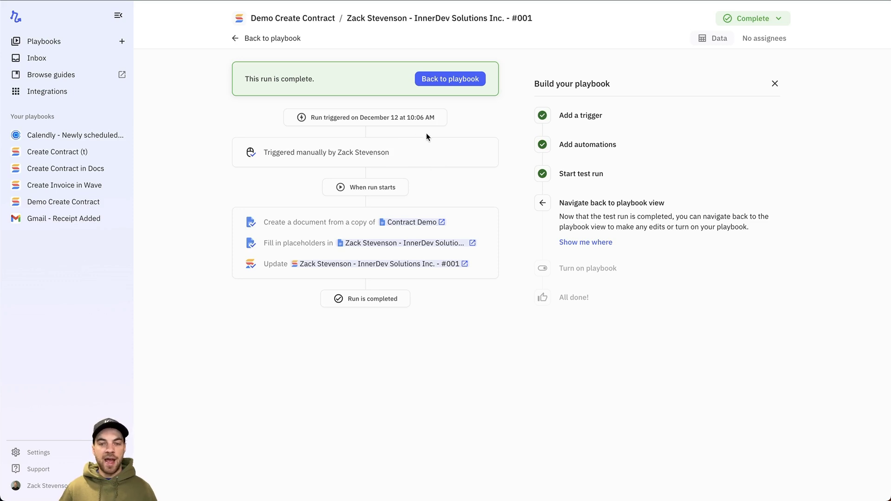
pyautogui.click(235, 41)
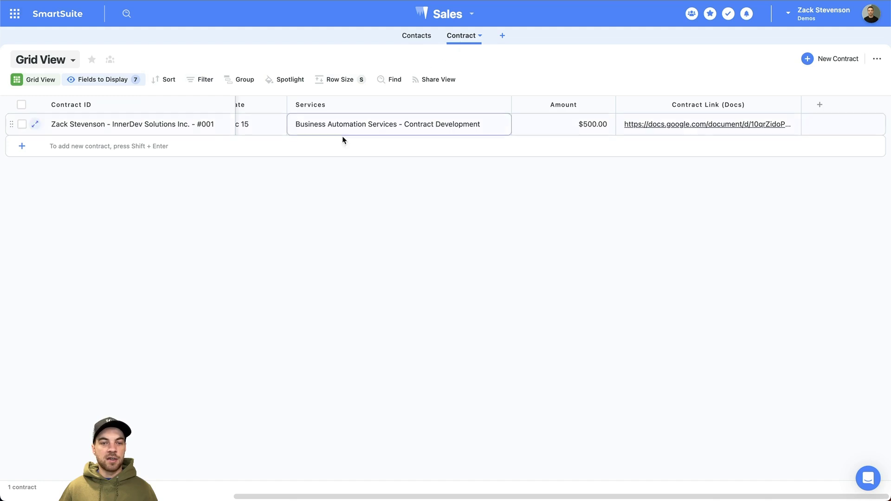
pyautogui.moveTo(408, 496); pyautogui.dragTo(177, 459)
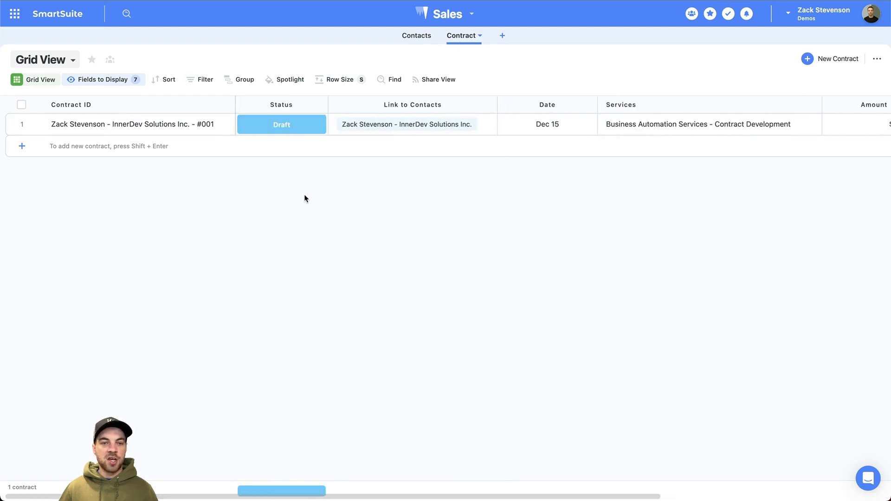
pyautogui.click(318, 125)
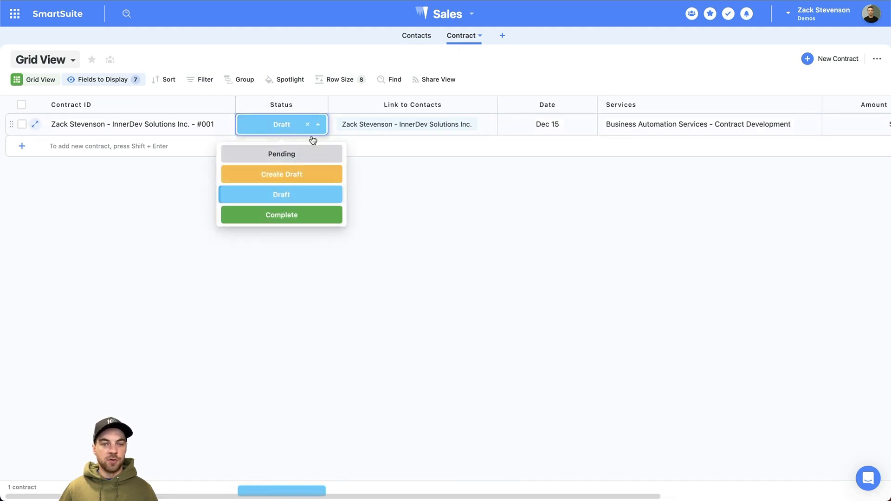
pyautogui.click(424, 188)
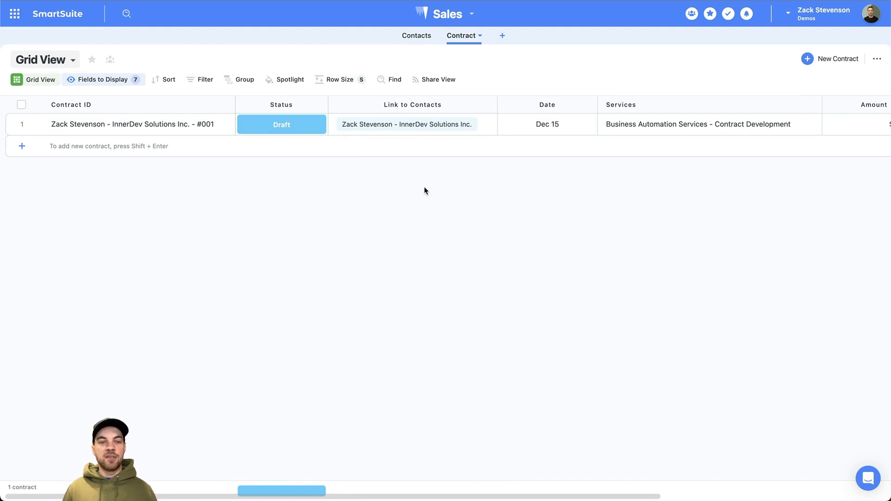